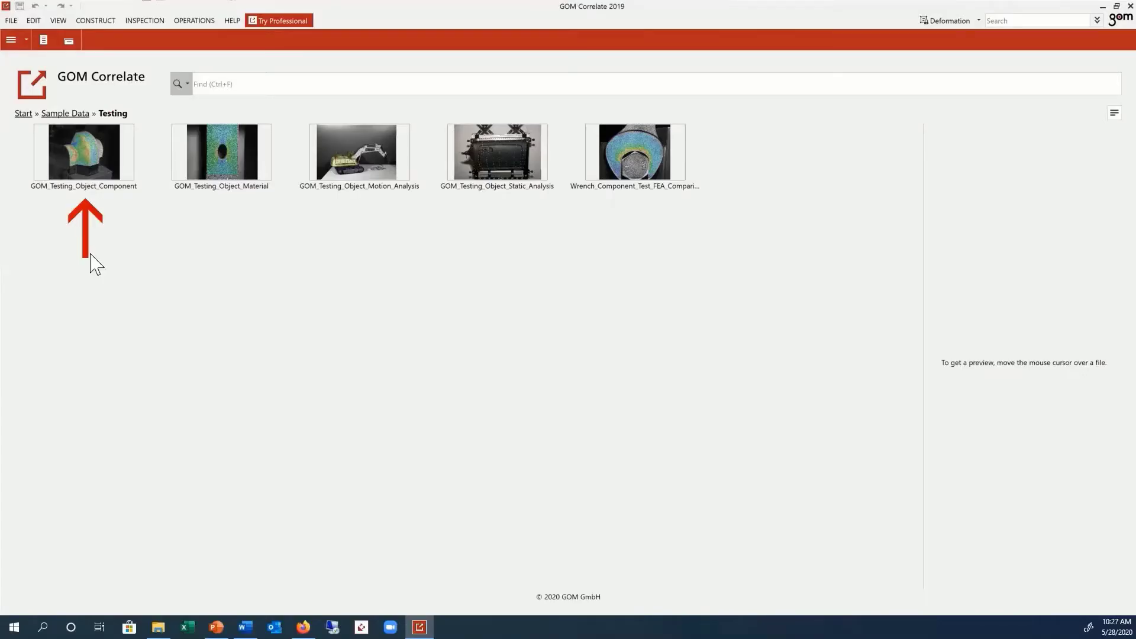
Open the GOM_Testing_Object_Component project from the Testing sample data on the Start page
{"action": "double_click", "coordinate": [83, 171]}
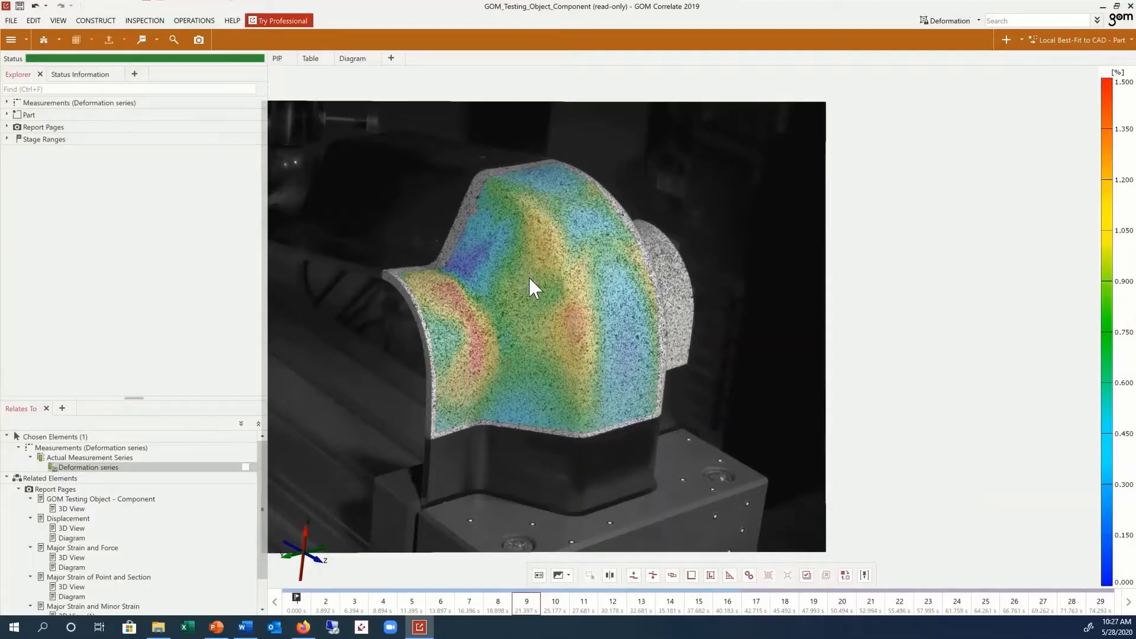
Rotate, zoom and pan the strain mesh away from the camera-image view
{"action": "mouse_move", "coordinate": [528, 277]}
{"action": "left_mouse_down"}
{"action": "mouse_move", "coordinate": [511, 288]}
{"action": "mouse_move", "coordinate": [573, 287]}
{"action": "mouse_move", "coordinate": [519, 279]}
{"action": "left_mouse_up"}
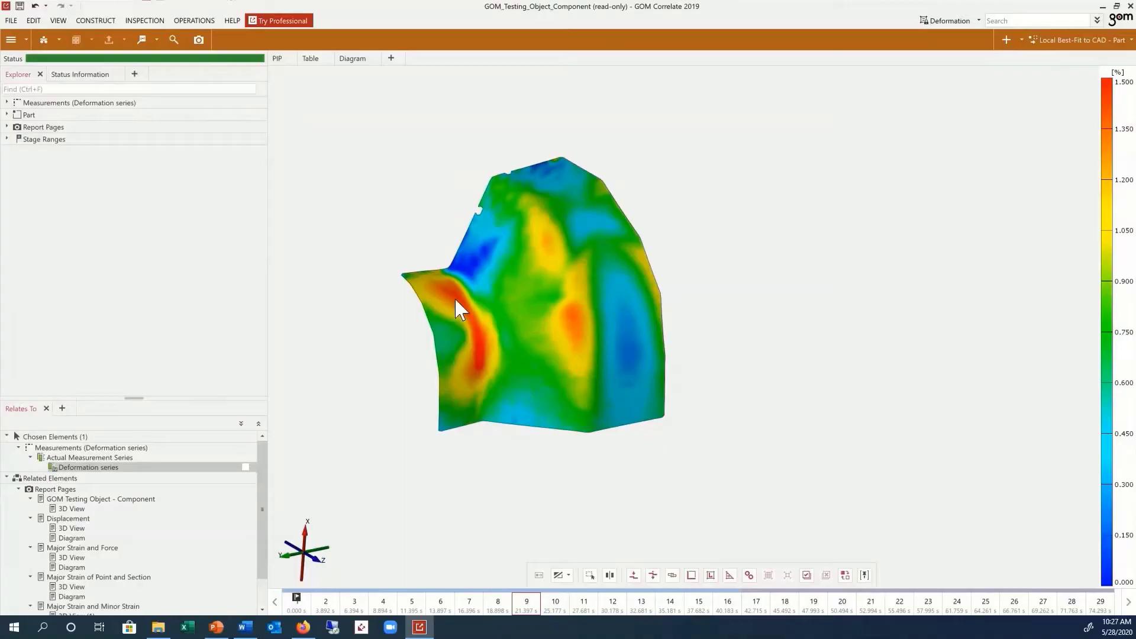
{"action": "scroll", "coordinate": [481, 296], "scroll_direction": "down", "scroll_amount": 5}
{"action": "scroll", "coordinate": [481, 296], "scroll_direction": "up", "scroll_amount": 7}
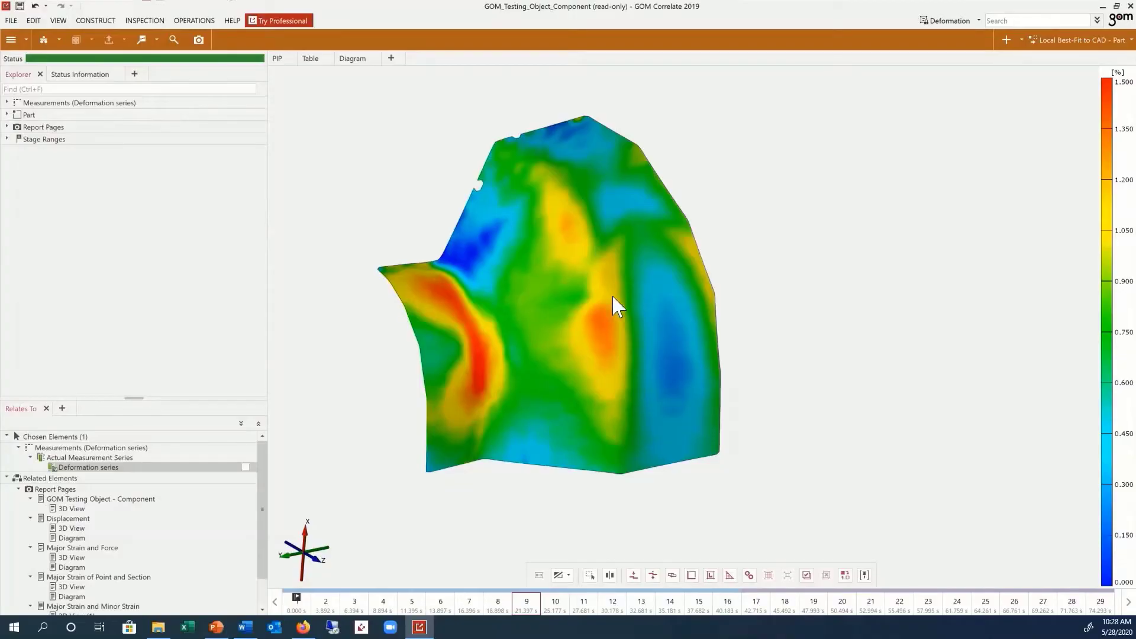
{"action": "left_click_drag", "start_coordinate": [519, 327], "coordinate": [569, 335]}
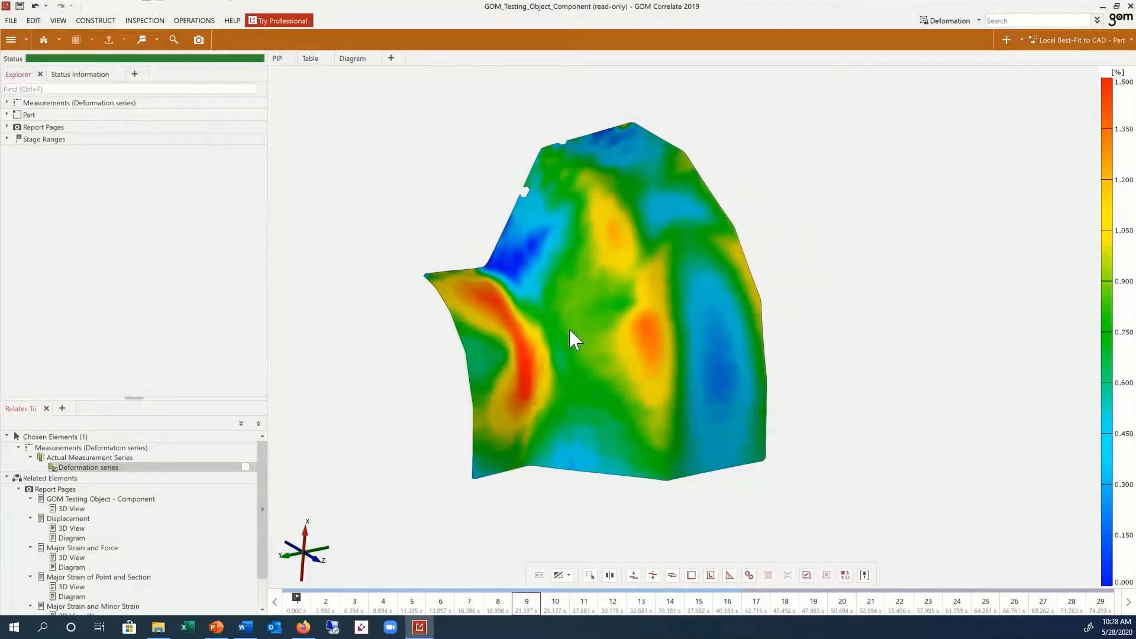
{"action": "mouse_move", "coordinate": [601, 306]}
{"action": "left_mouse_down"}
{"action": "mouse_move", "coordinate": [543, 317]}
{"action": "mouse_move", "coordinate": [666, 310]}
{"action": "mouse_move", "coordinate": [609, 322]}
{"action": "left_mouse_up"}
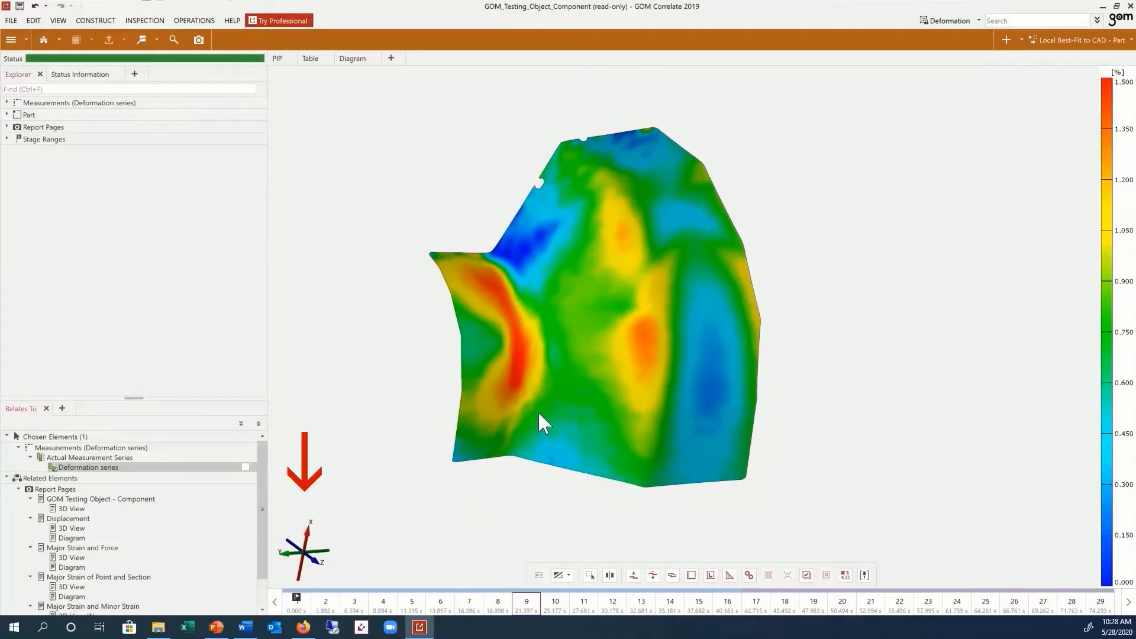
Snap the mesh to an axis-aligned view via the view cube, then return to perspective
{"action": "mouse_move", "coordinate": [313, 562]}
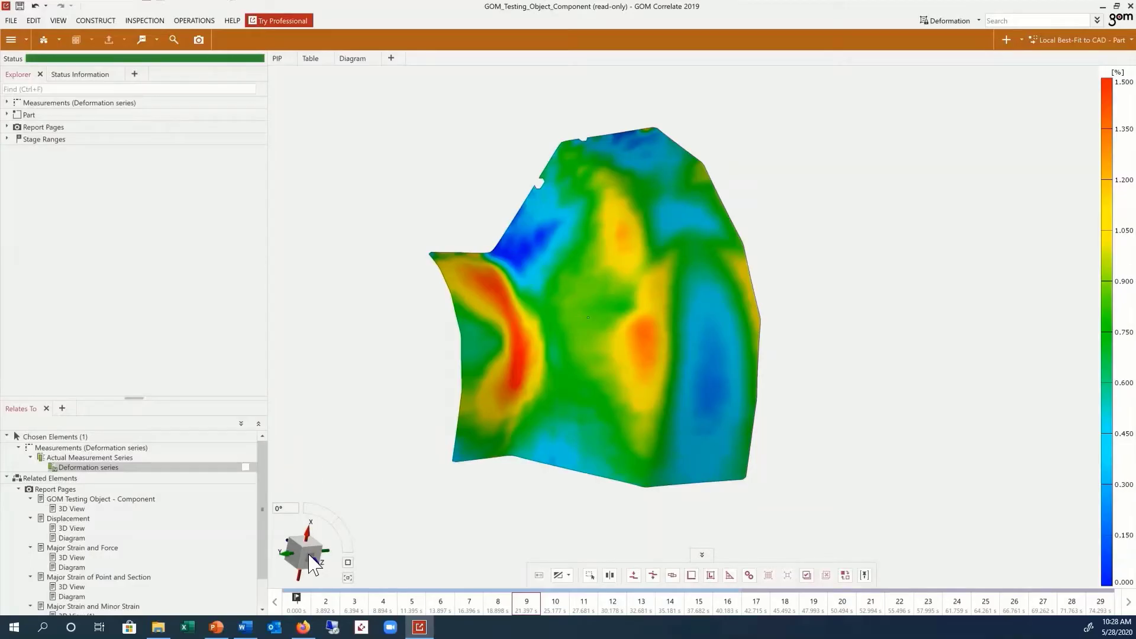
{"action": "left_click", "coordinate": [313, 562]}
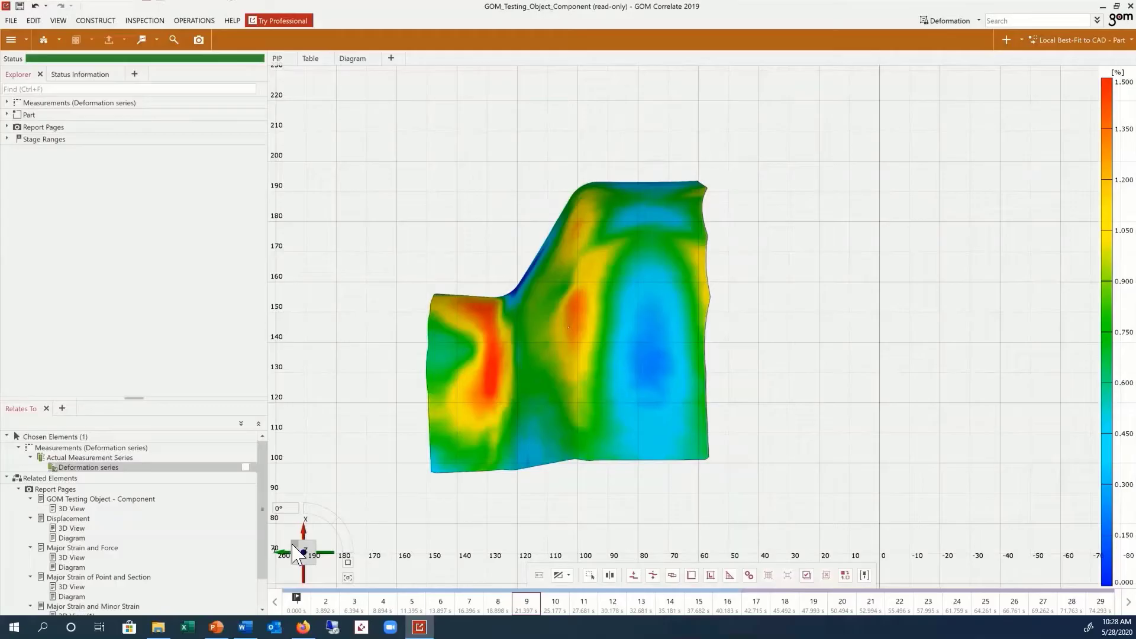
{"action": "left_click", "coordinate": [293, 545]}
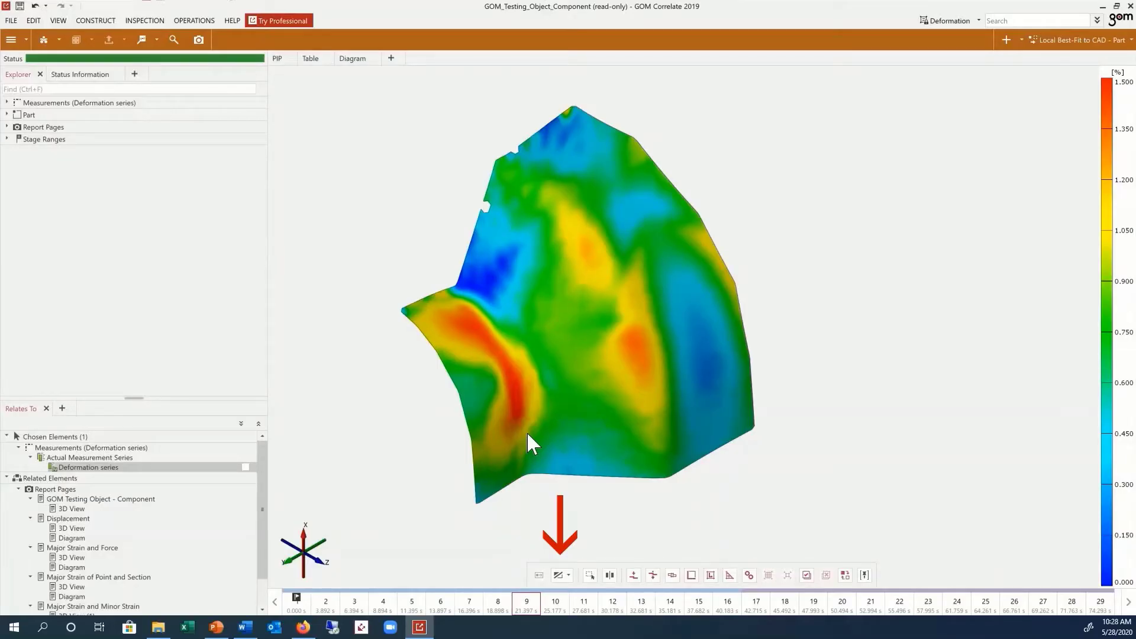
Switch to Augmented Reality Mode and compare the right and left camera images
{"action": "left_click", "coordinate": [565, 575]}
{"action": "left_click", "coordinate": [577, 560]}
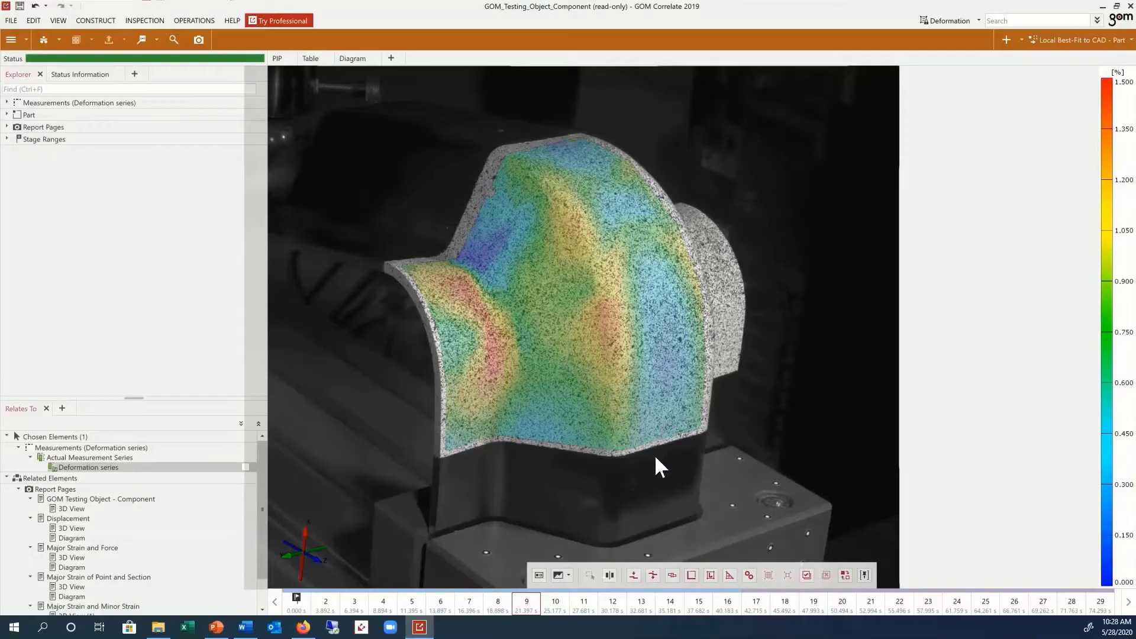
{"action": "left_click", "coordinate": [540, 575]}
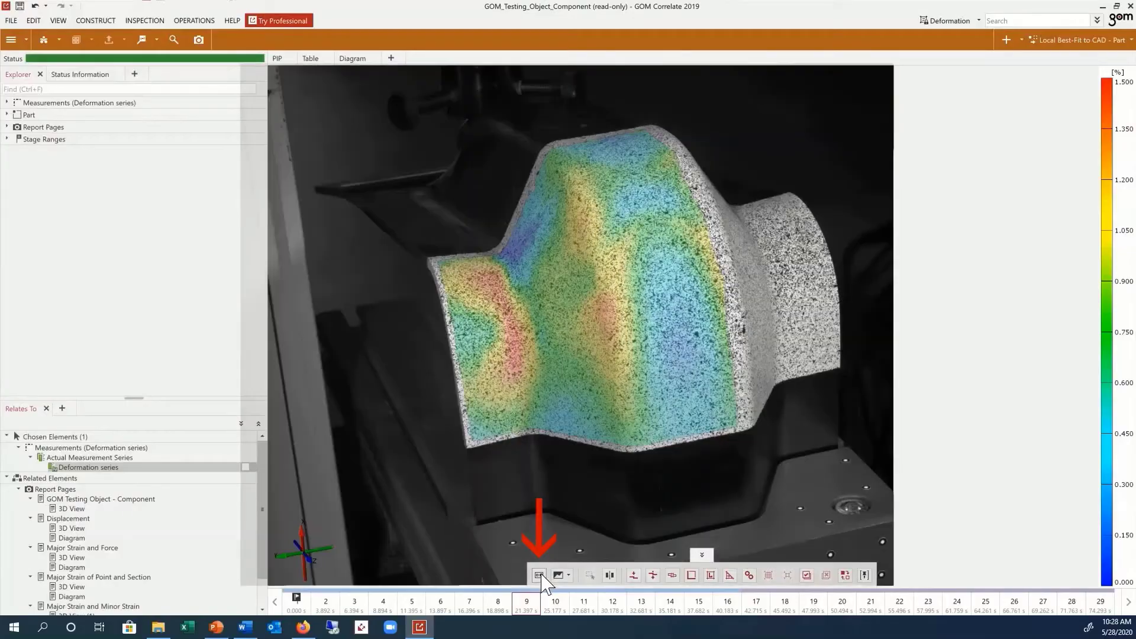
{"action": "left_click", "coordinate": [540, 576]}
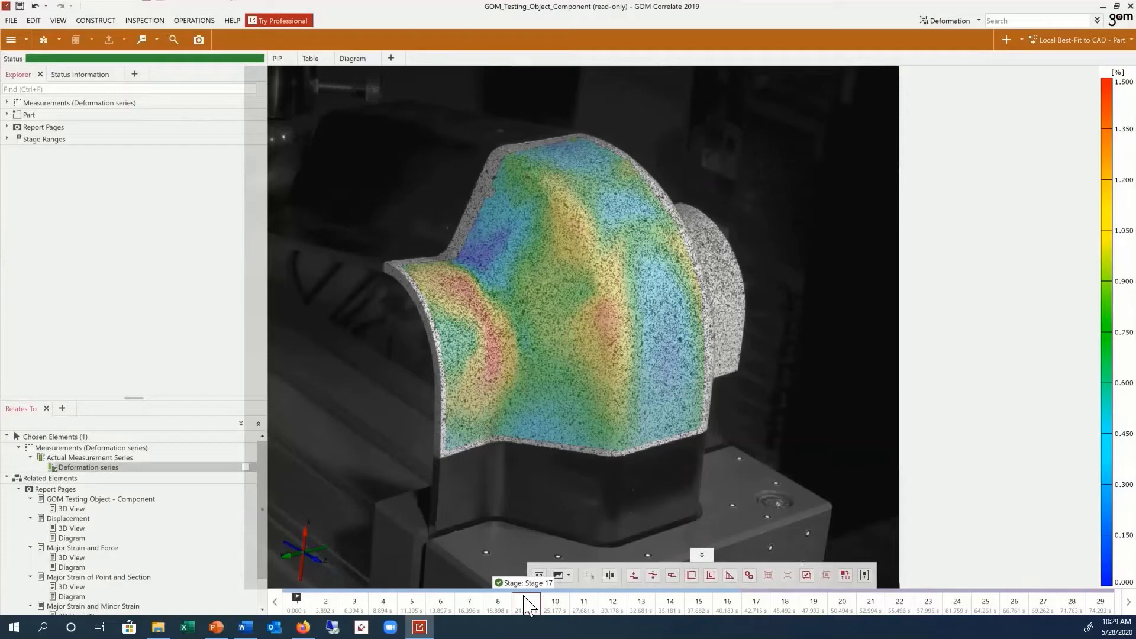
Step through the deformation stages on the timeline, from stage 8 up to 15
{"action": "left_click", "coordinate": [501, 607]}
{"action": "left_click_drag", "start_coordinate": [501, 606], "coordinate": [553, 609]}
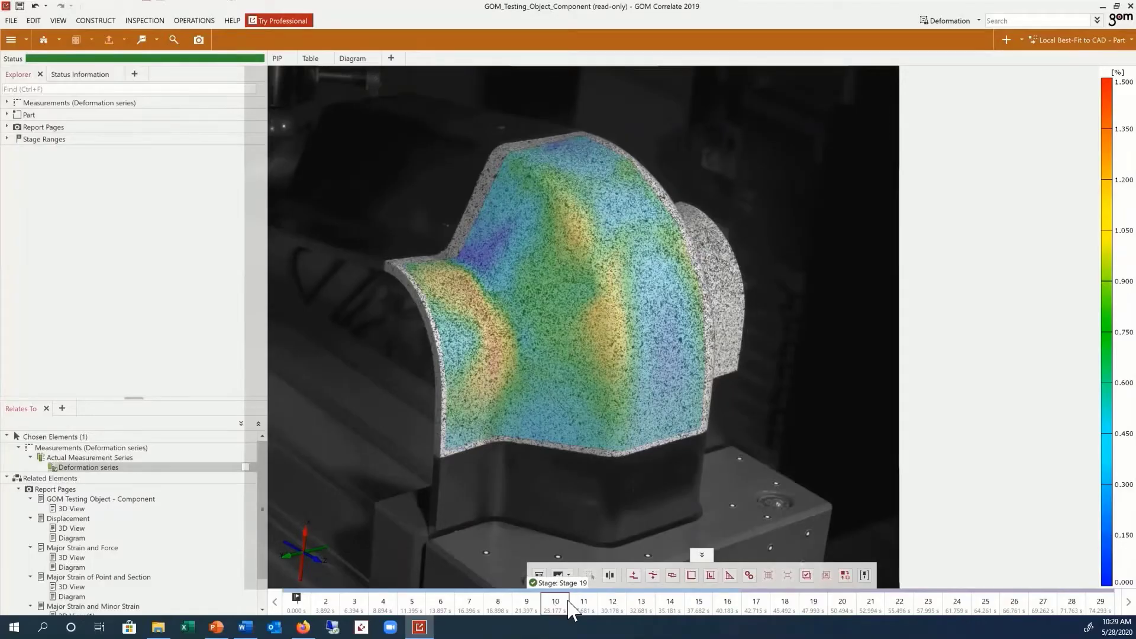
{"action": "left_click", "coordinate": [584, 609]}
{"action": "left_click_drag", "start_coordinate": [615, 609], "coordinate": [677, 612]}
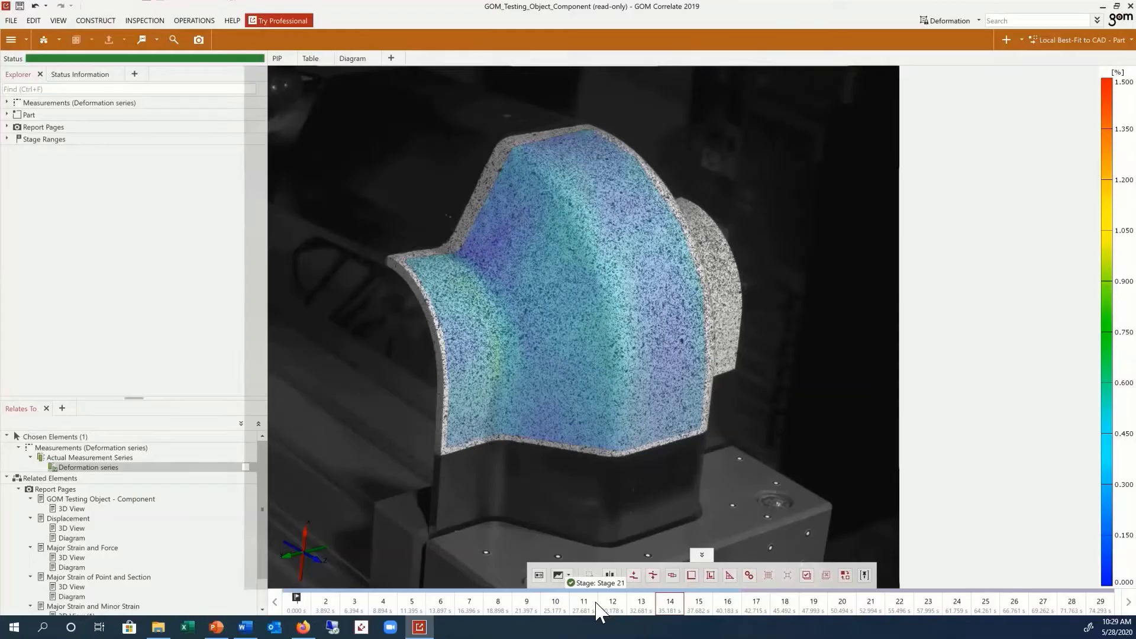
Label the timeline by stage index, then back to stage names with times
{"action": "right_click", "coordinate": [570, 612]}
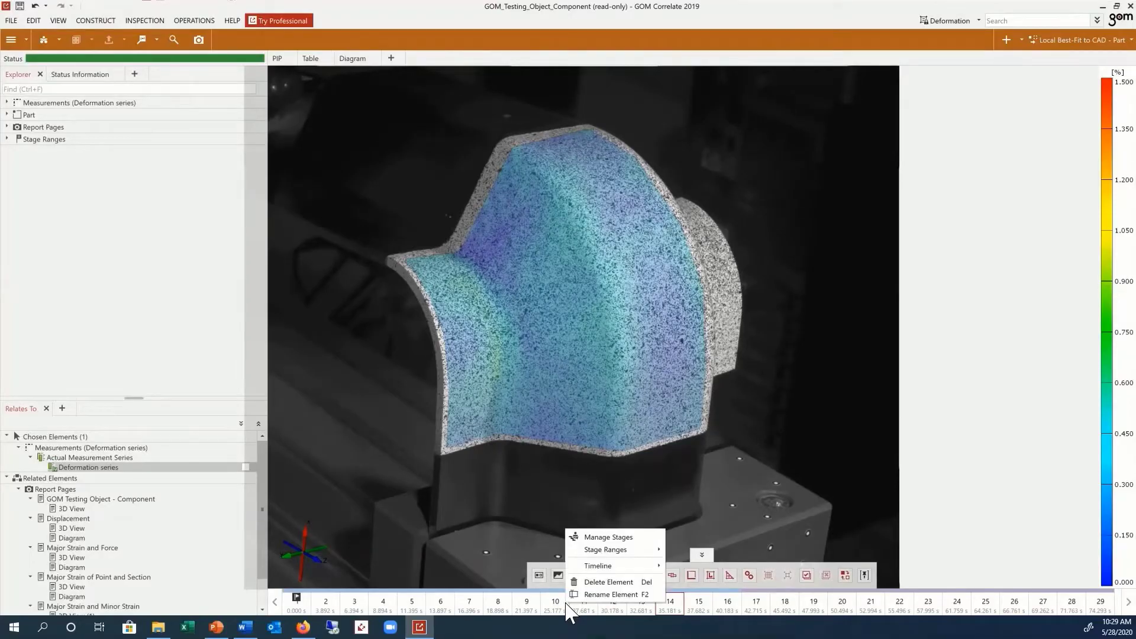
{"action": "mouse_move", "coordinate": [615, 566]}
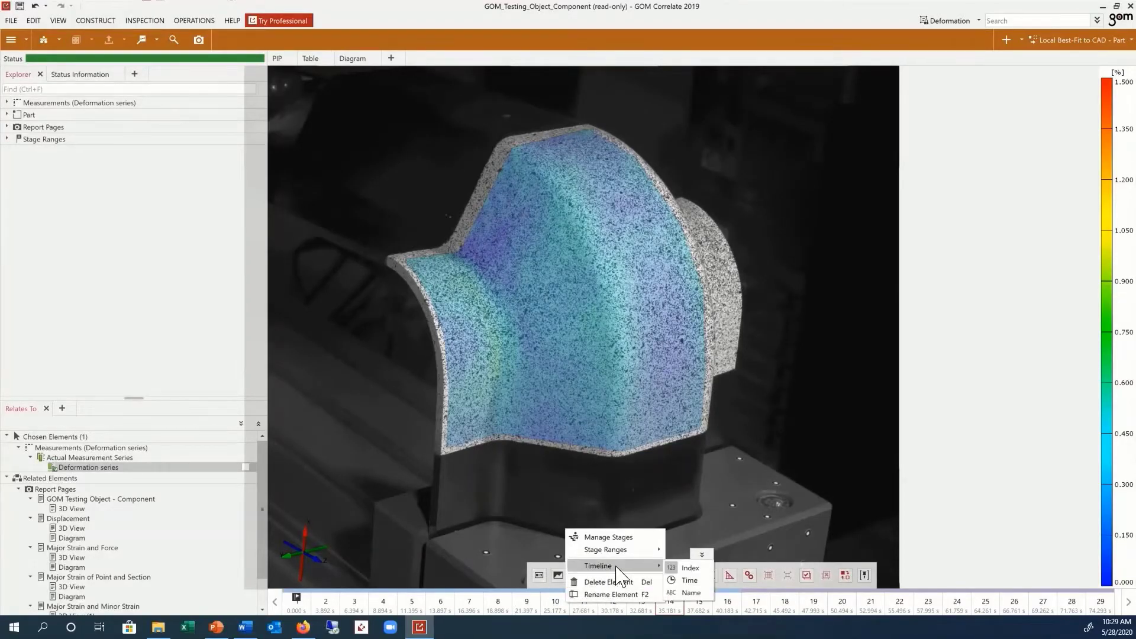
{"action": "left_click", "coordinate": [687, 567]}
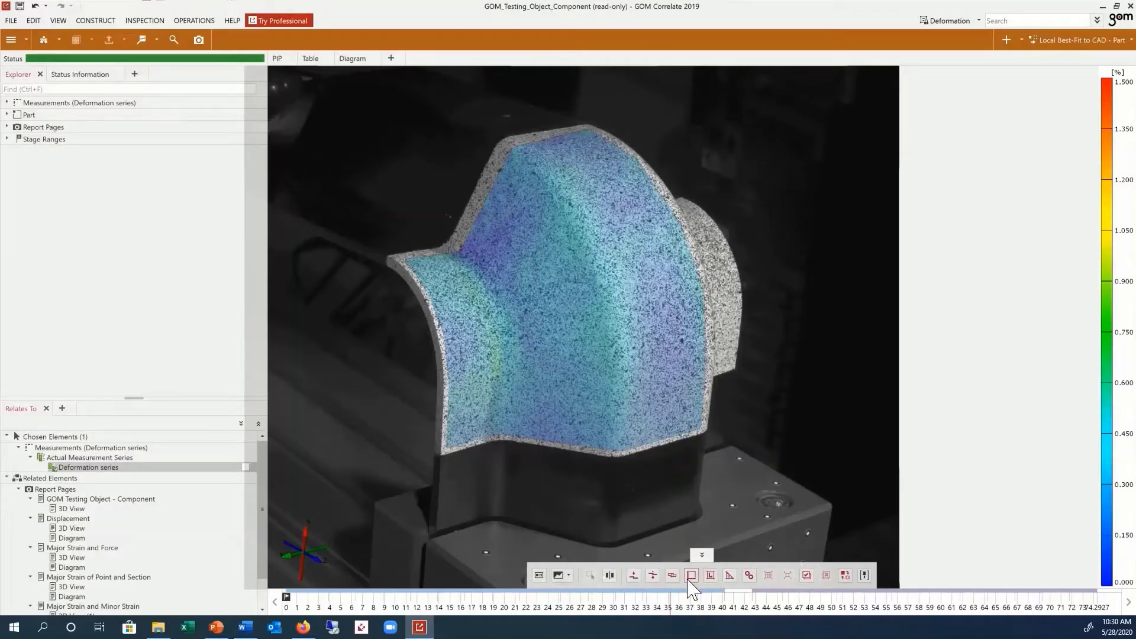
{"action": "right_click", "coordinate": [637, 600]}
{"action": "mouse_move", "coordinate": [668, 563]}
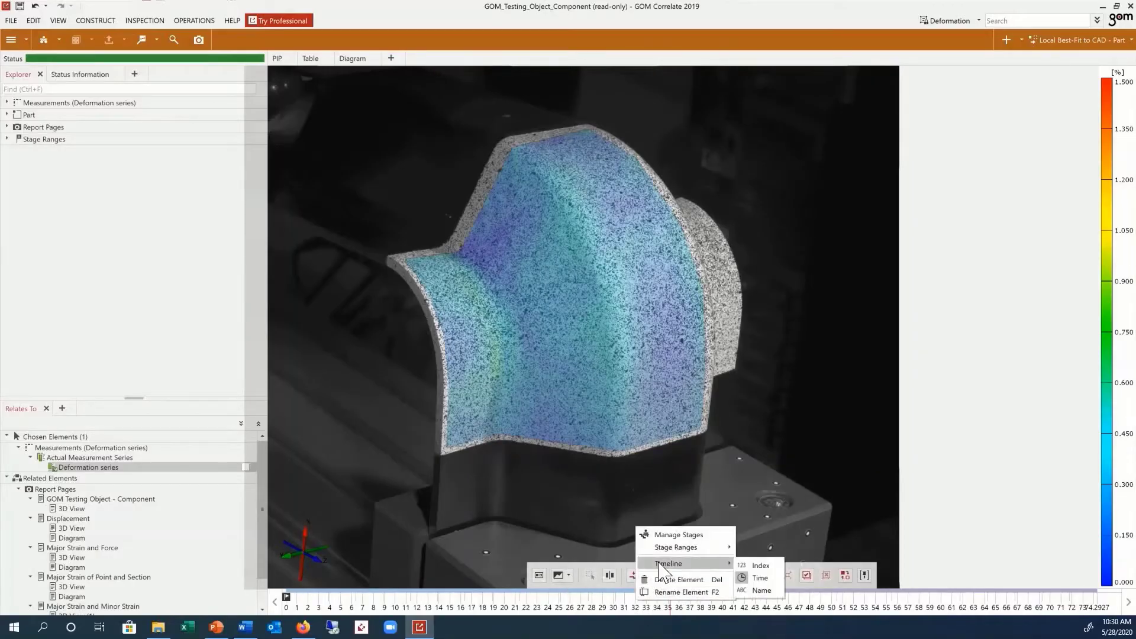
{"action": "left_click", "coordinate": [760, 590]}
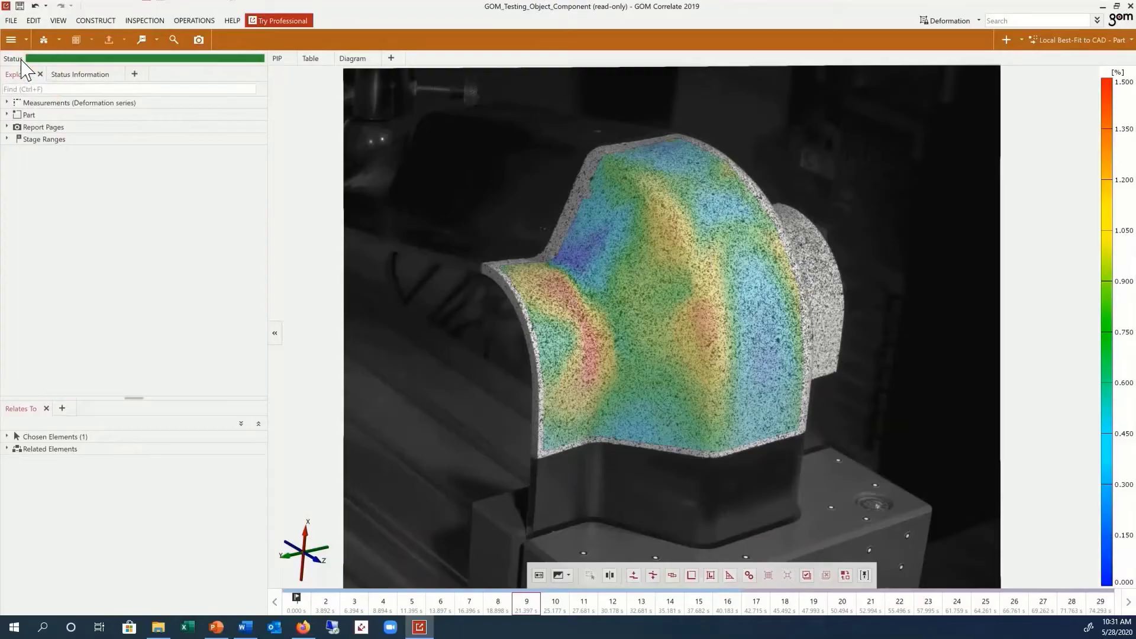
Switch to the Report workspace
{"action": "left_click", "coordinate": [25, 40]}
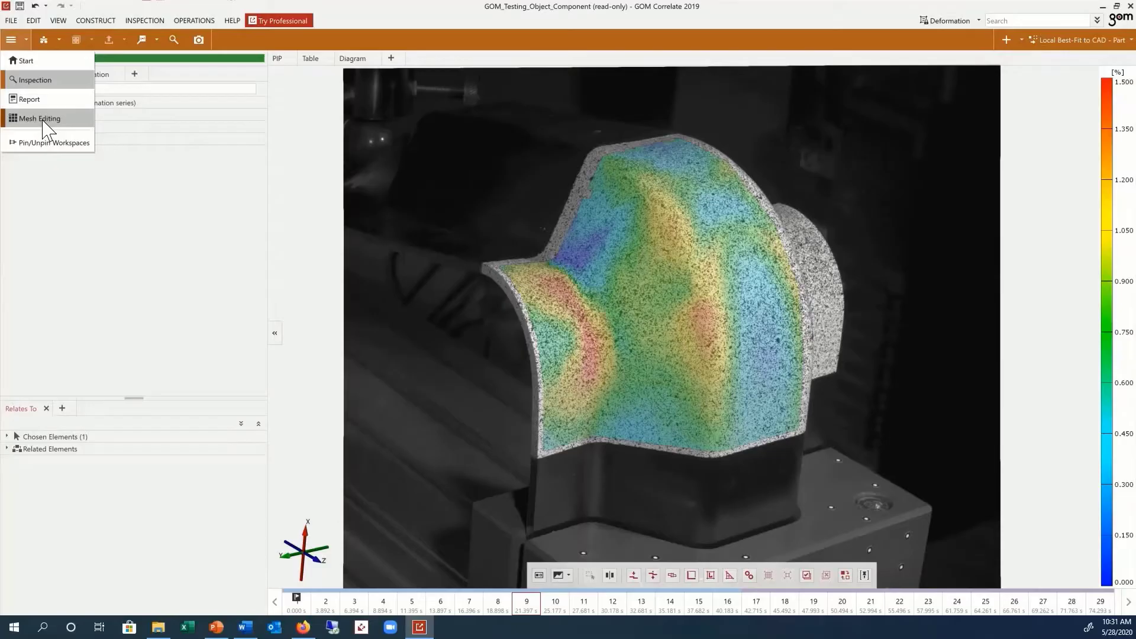
{"action": "left_click", "coordinate": [45, 103]}
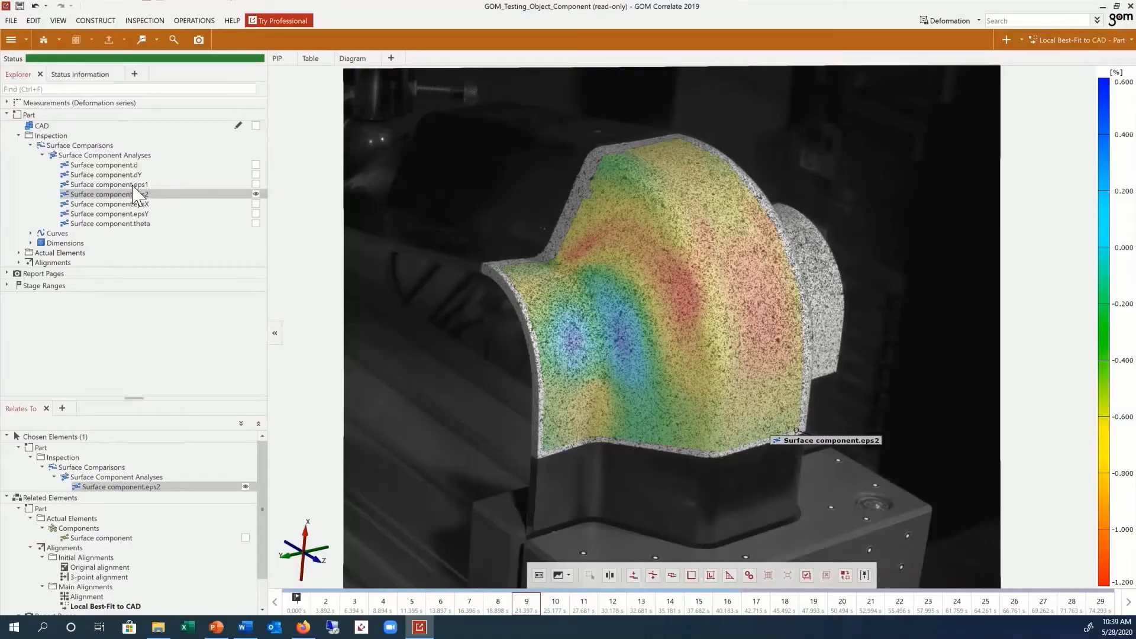
{"action": "left_click_drag", "start_coordinate": [141, 185], "coordinate": [582, 254]}
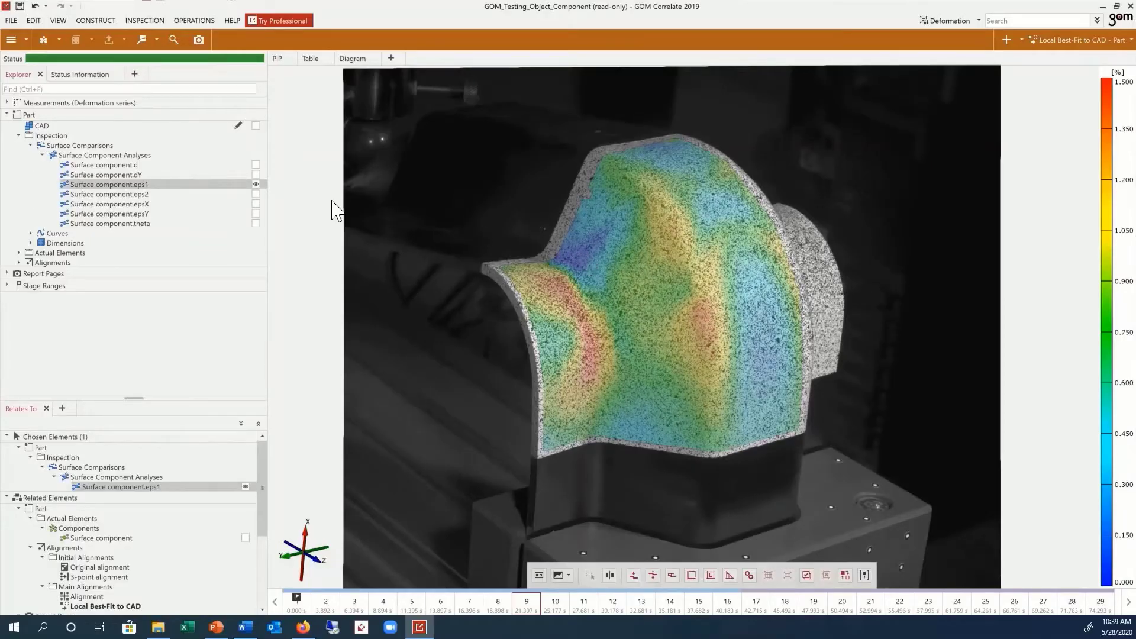
{"action": "left_click_drag", "start_coordinate": [160, 193], "coordinate": [497, 220]}
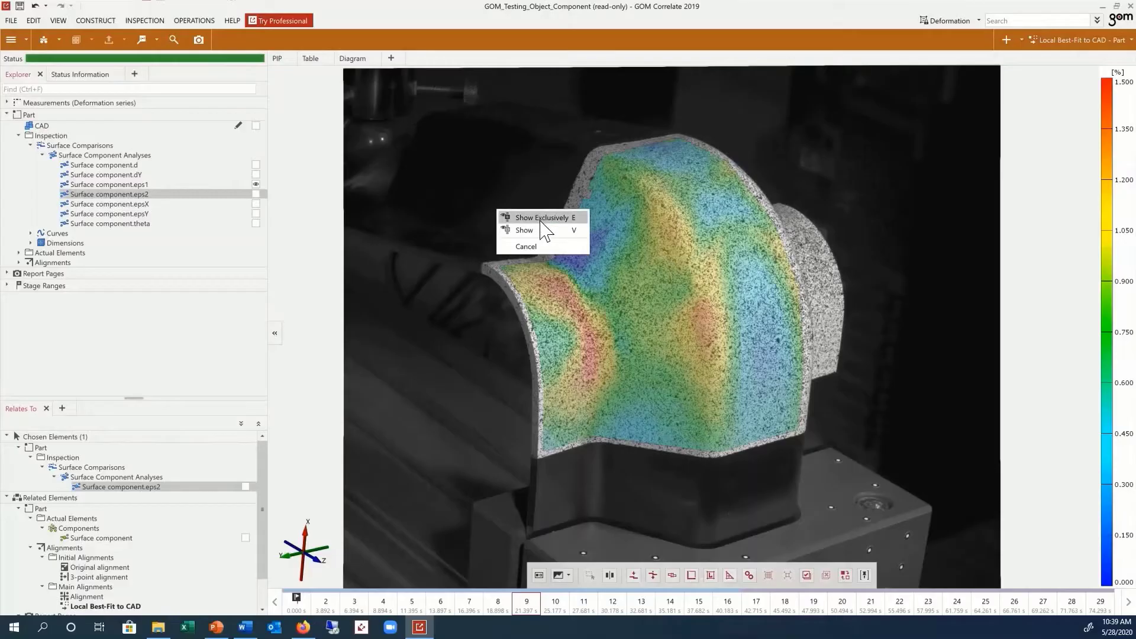
{"action": "left_click", "coordinate": [539, 219]}
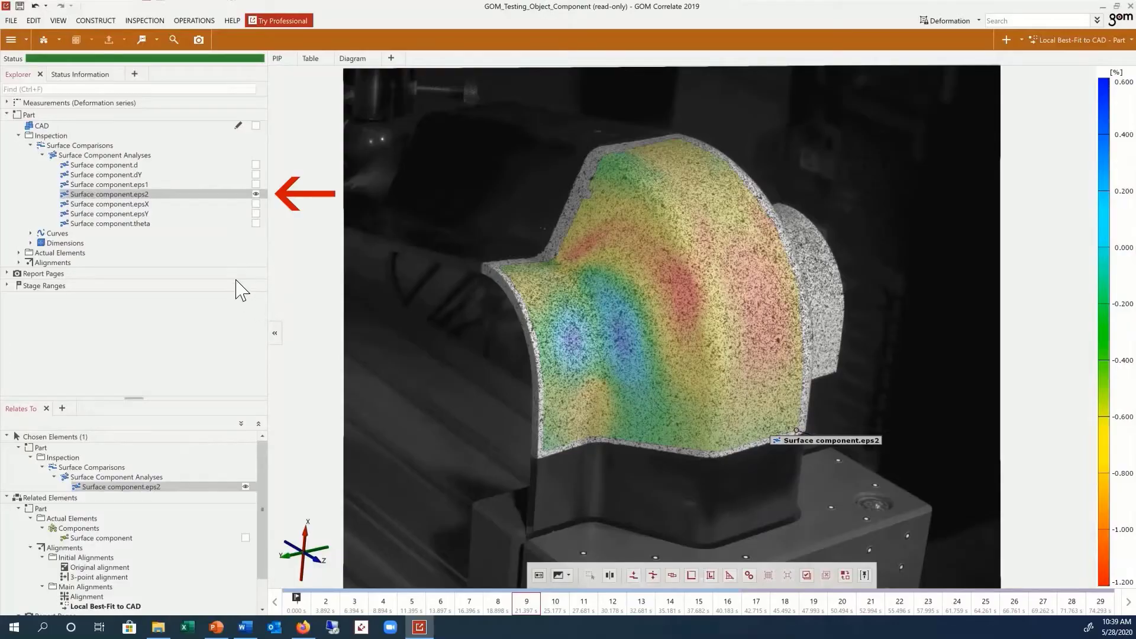
{"action": "left_click", "coordinate": [255, 194]}
{"action": "left_click", "coordinate": [256, 194]}
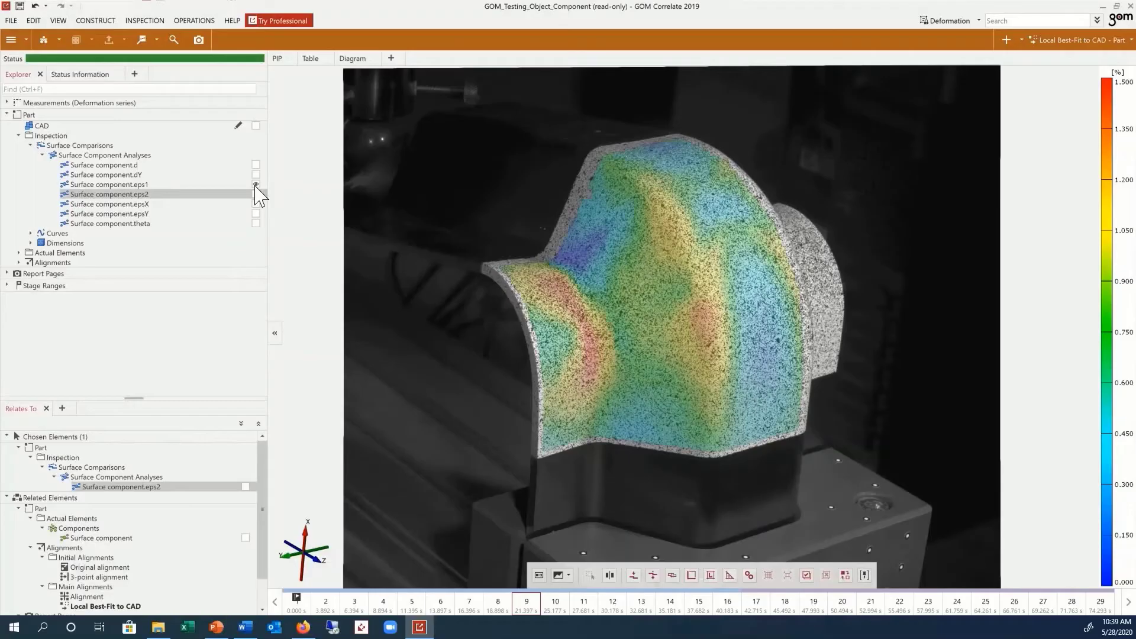
{"action": "left_click", "coordinate": [256, 194]}
{"action": "left_click", "coordinate": [255, 194]}
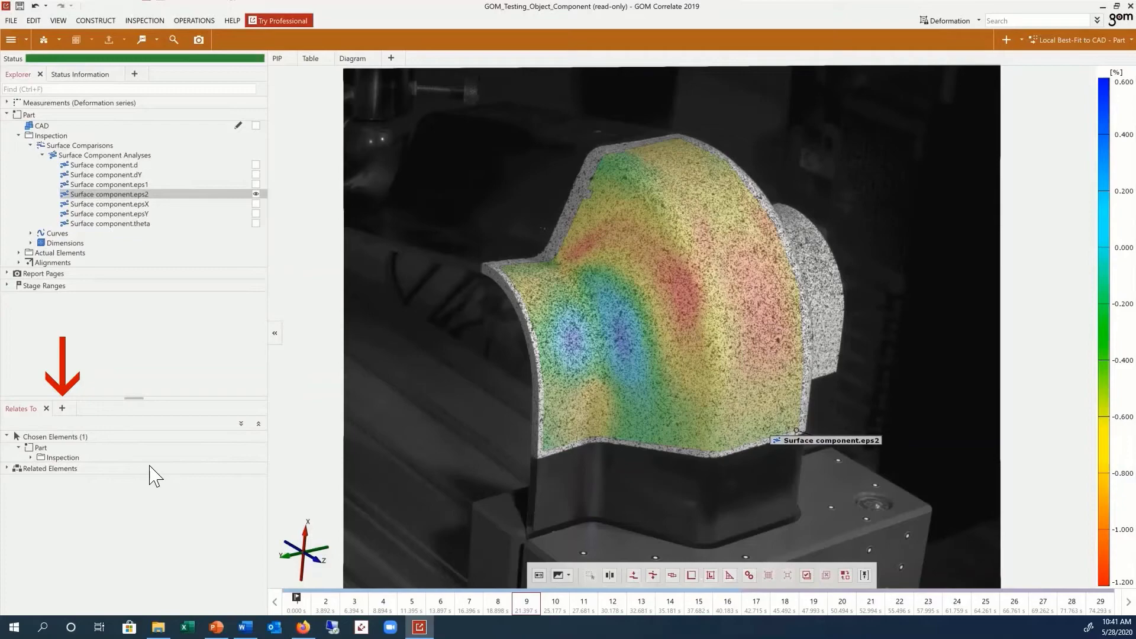
{"action": "left_click", "coordinate": [62, 408]}
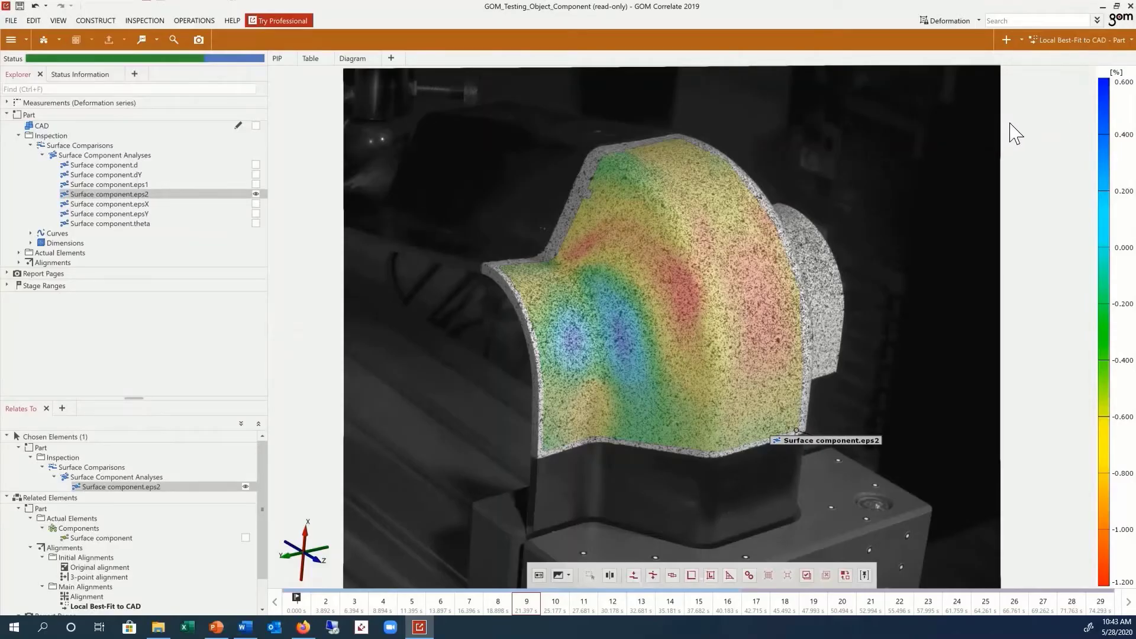
Switch to the 3-point alignment, then back to Alignment, and view the Create Alignment options
{"action": "left_click", "coordinate": [1076, 40]}
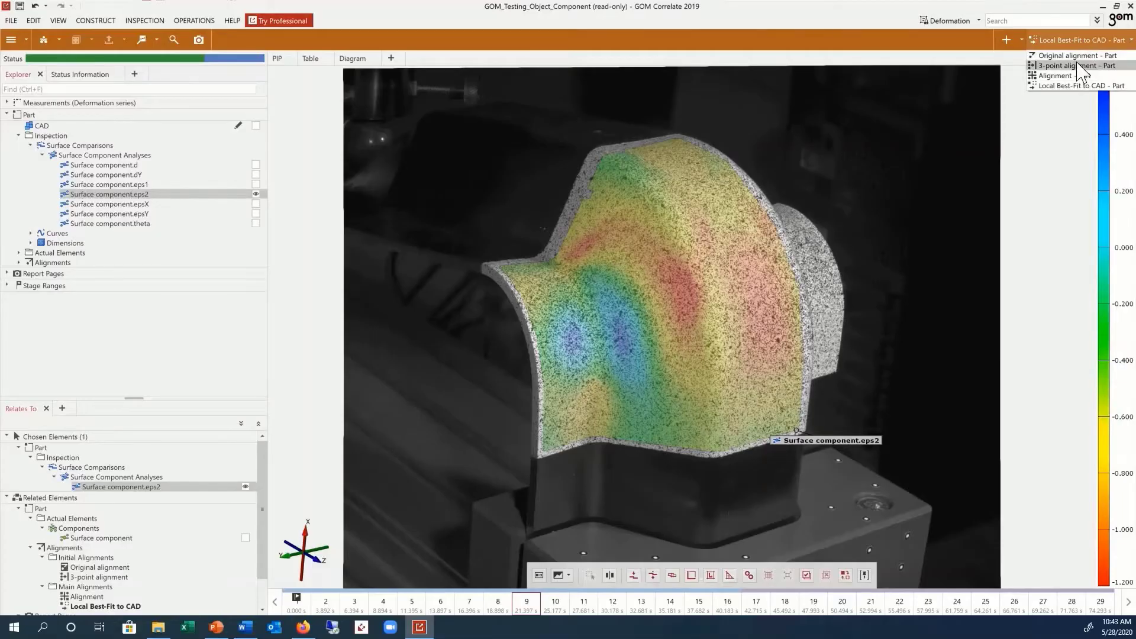
{"action": "left_click", "coordinate": [1078, 65]}
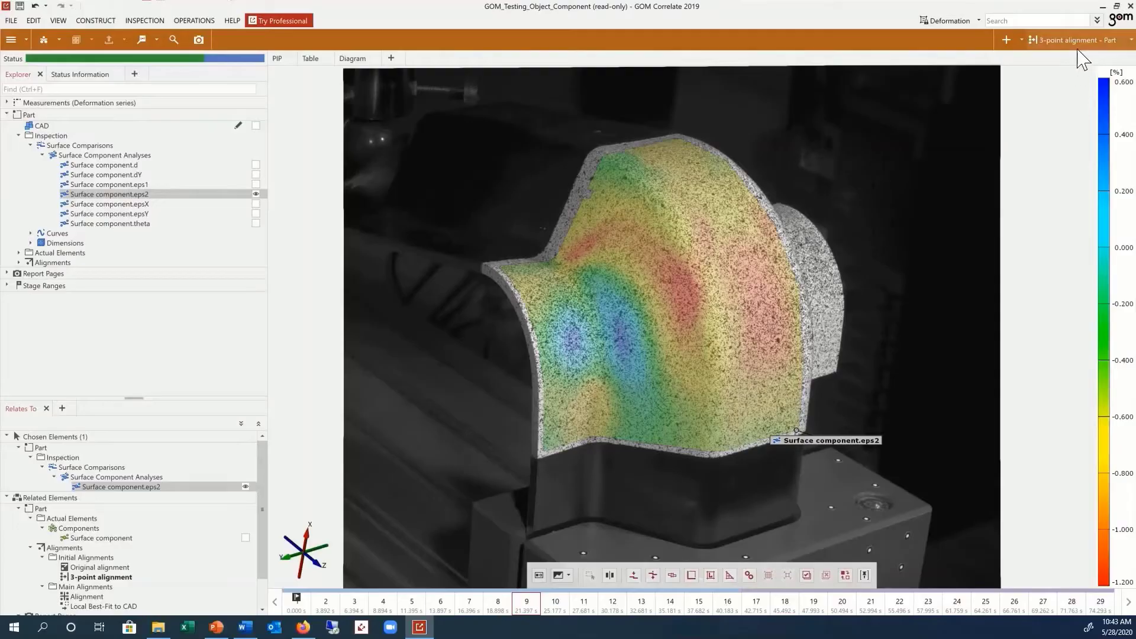
{"action": "left_click", "coordinate": [1083, 56]}
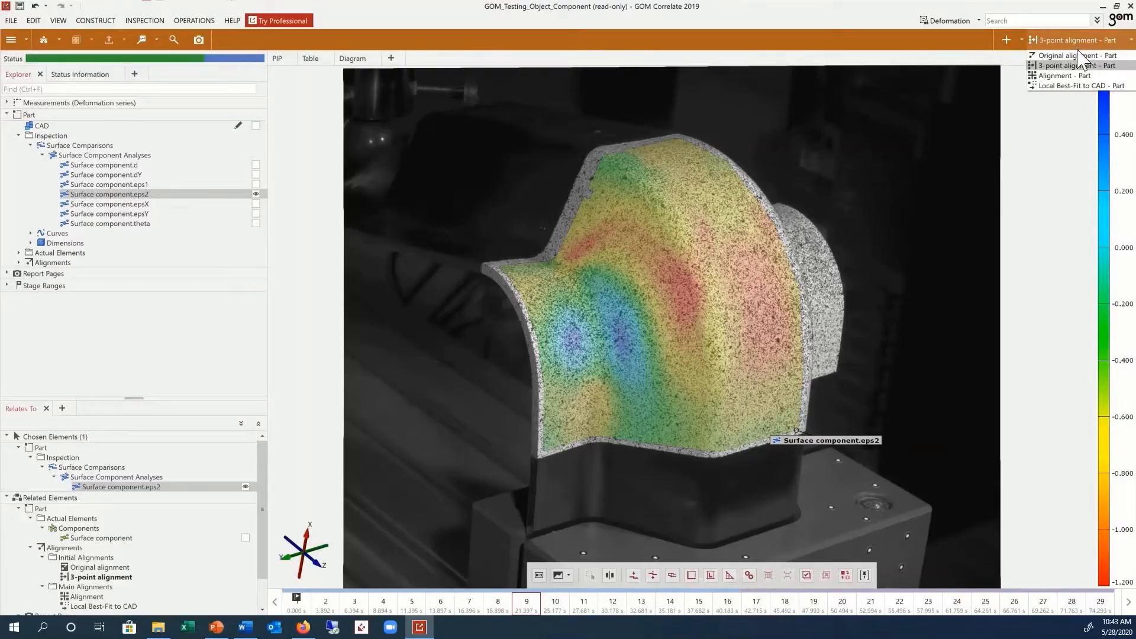
{"action": "left_click", "coordinate": [1080, 86]}
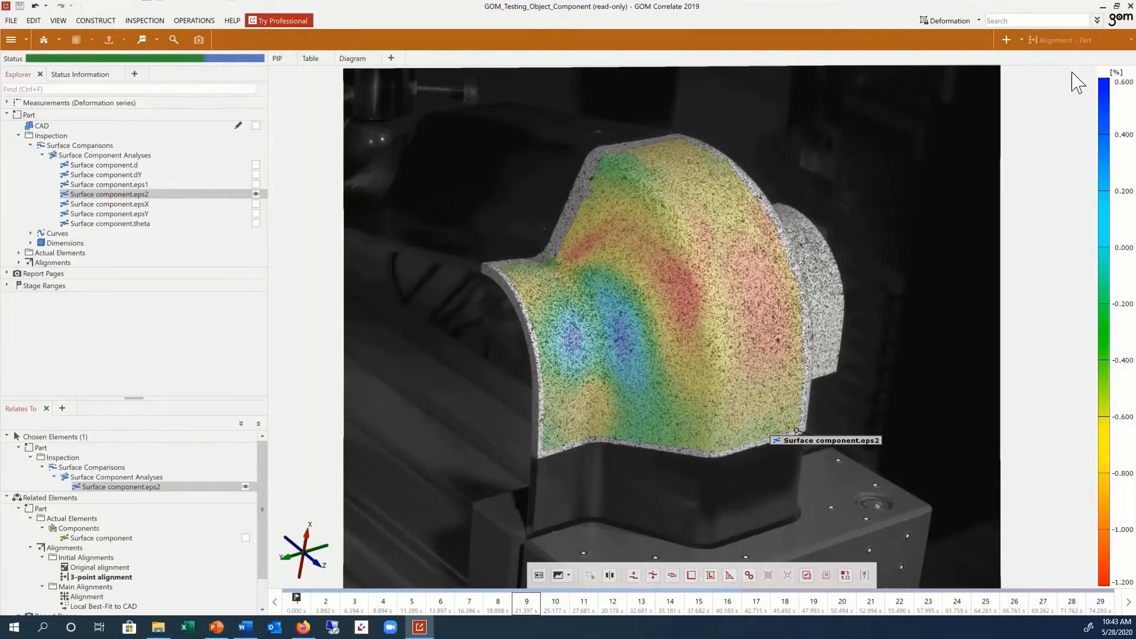
{"action": "left_click", "coordinate": [1017, 45]}
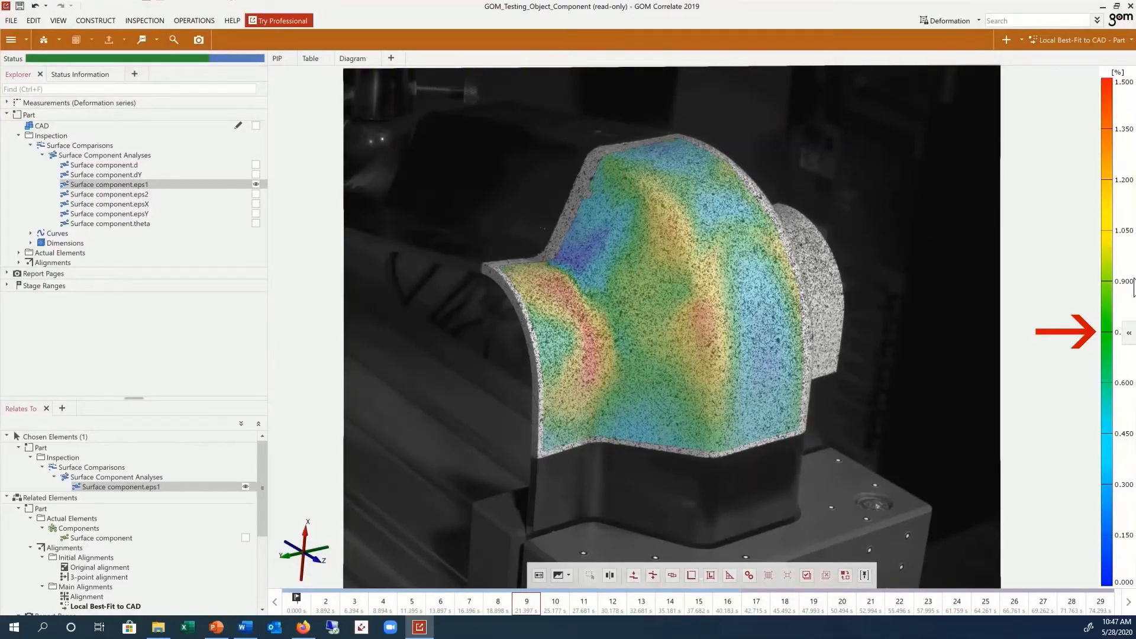
Change the Surface component.eps1 spatial Average filter size from 1 to 2
{"action": "left_click", "coordinate": [1127, 334]}
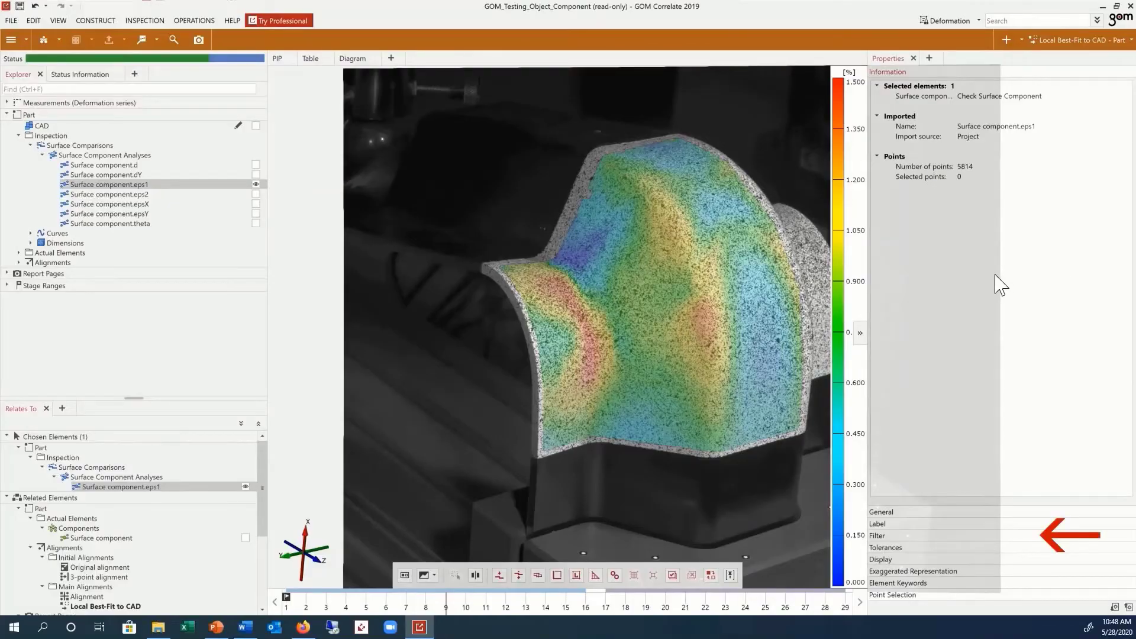
{"action": "left_click", "coordinate": [887, 536]}
{"action": "left_click", "coordinate": [962, 127]}
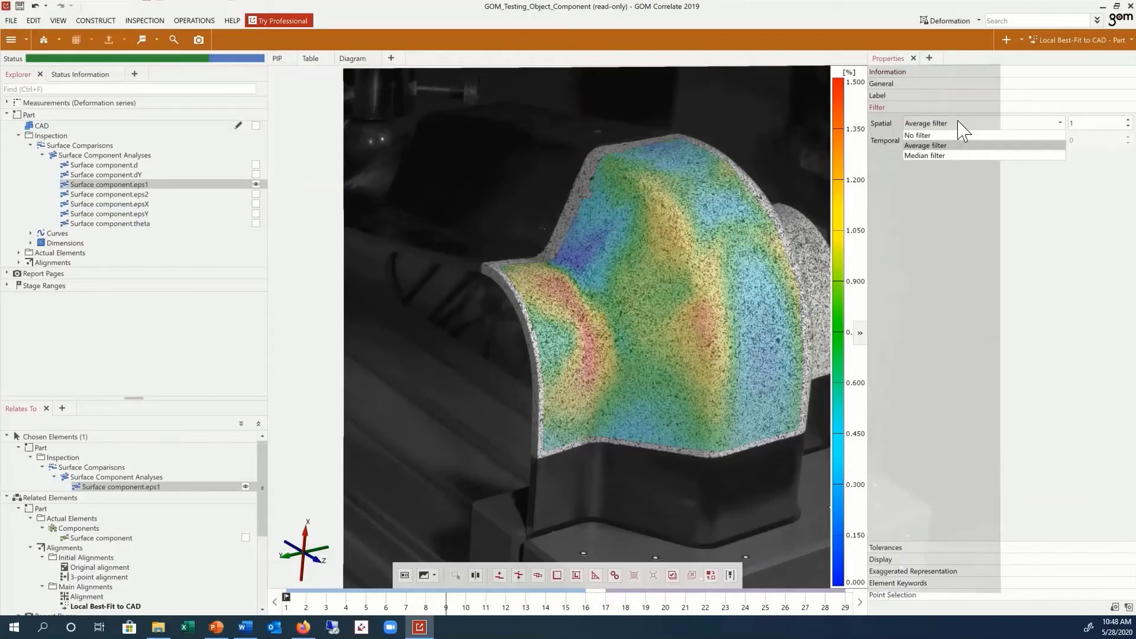
{"action": "left_click", "coordinate": [1086, 124]}
{"action": "key", "text": "BackSpace"}
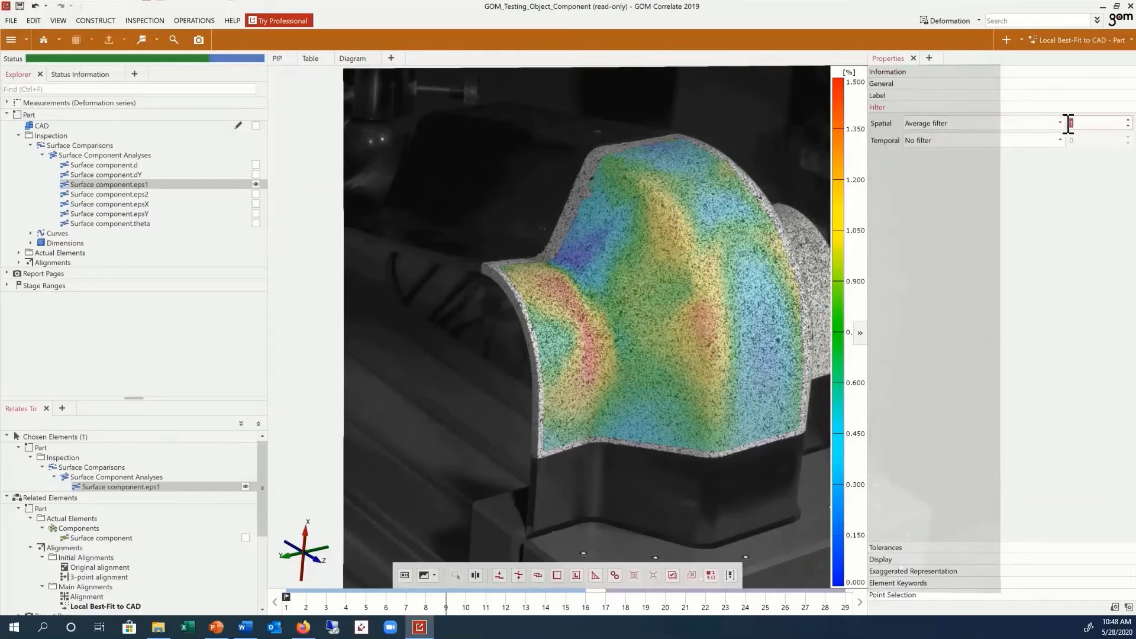
{"action": "type", "text": "2"}
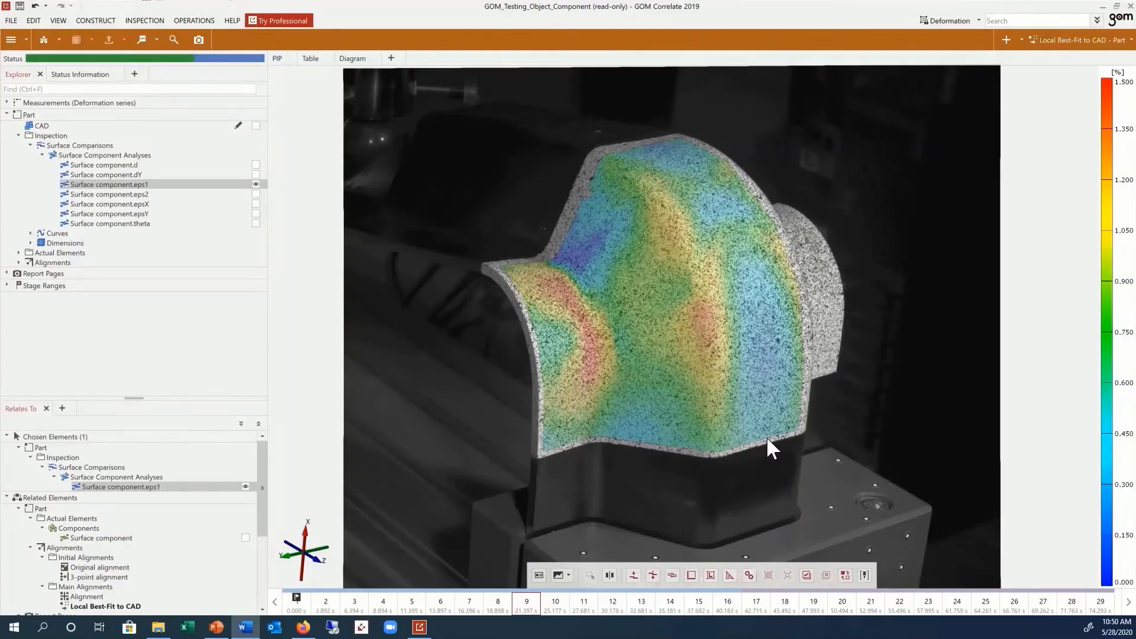
Show the part surface's selection-command menu and dismiss it without choosing anything
{"action": "right_click", "coordinate": [769, 333]}
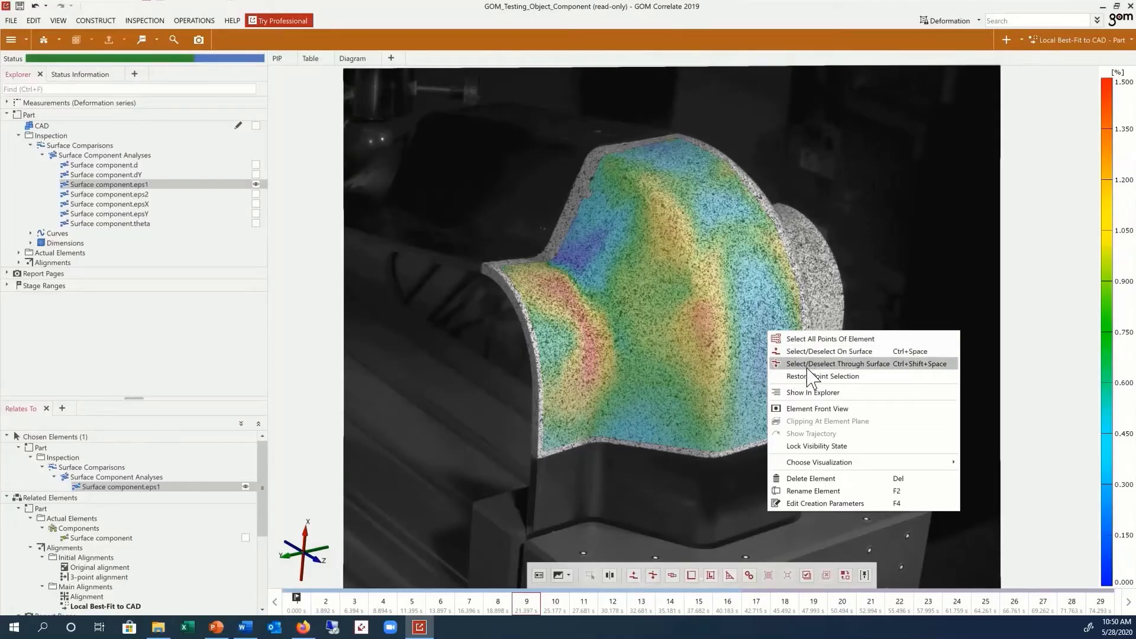
{"action": "left_click", "coordinate": [595, 287]}
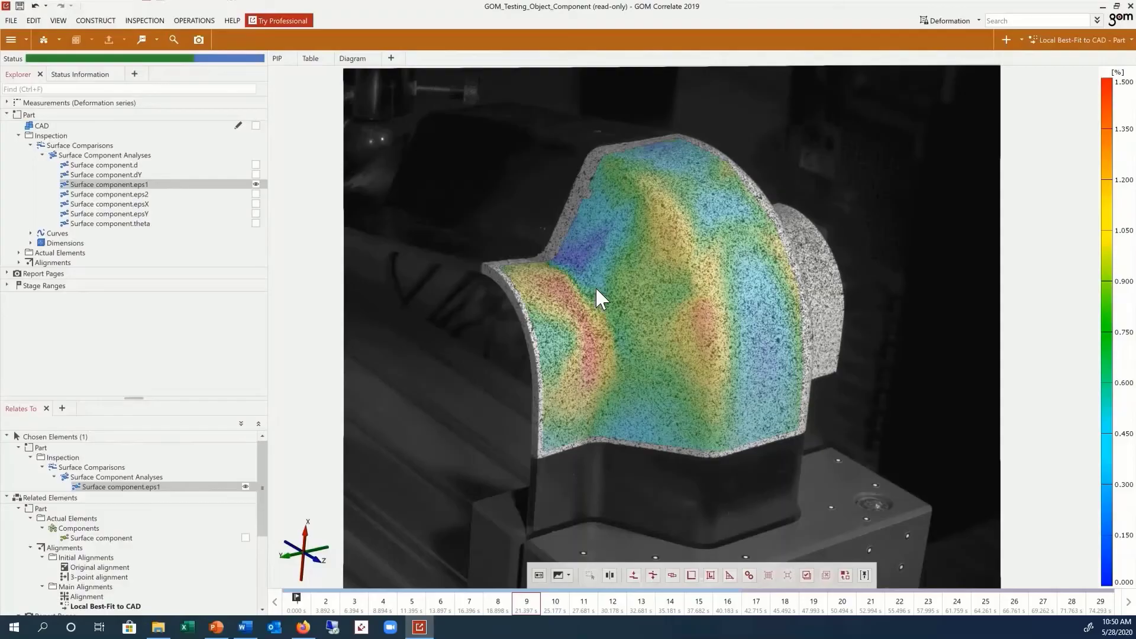
Browse the Main Selections and Mesh Selections under EDIT > Selection in 3D
{"action": "left_click", "coordinate": [34, 21]}
{"action": "mouse_move", "coordinate": [83, 185]}
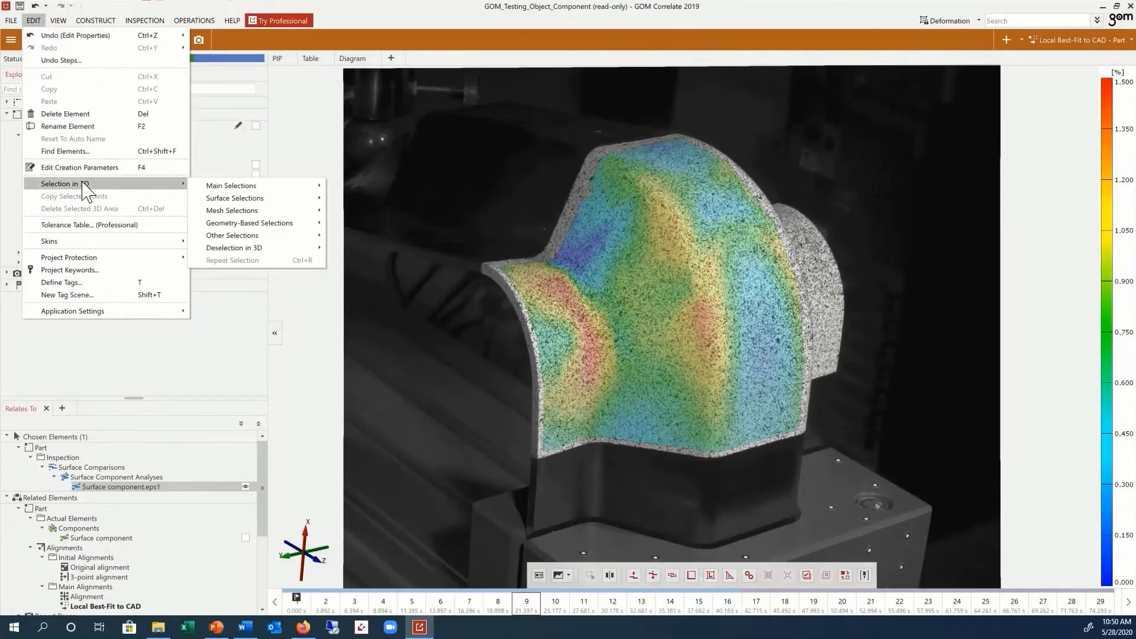
{"action": "mouse_move", "coordinate": [233, 187]}
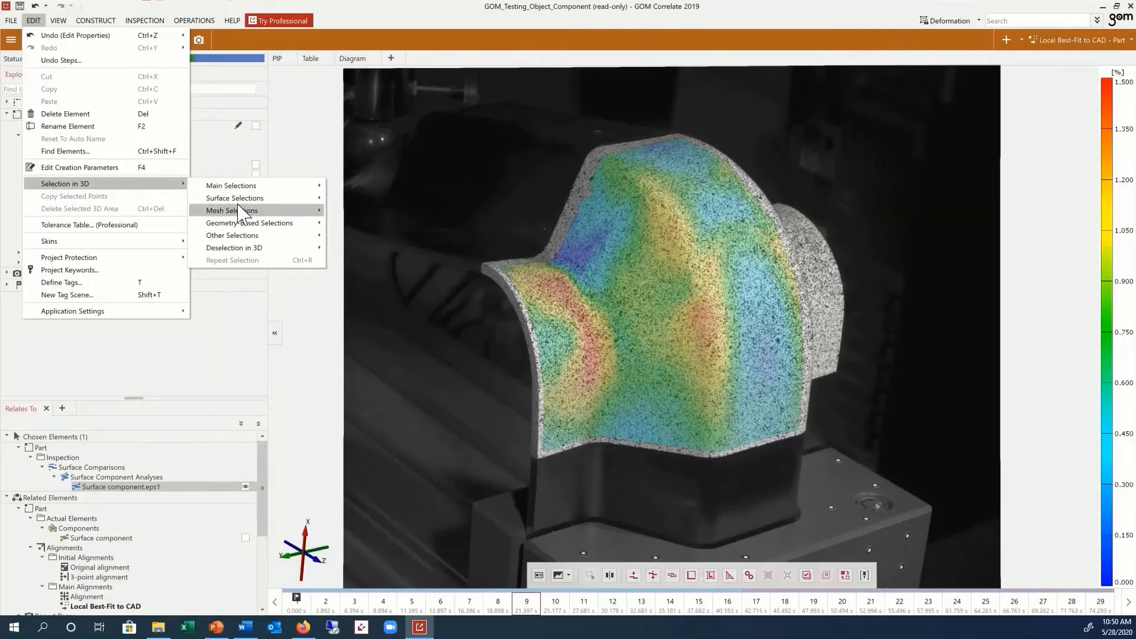
{"action": "mouse_move", "coordinate": [240, 213]}
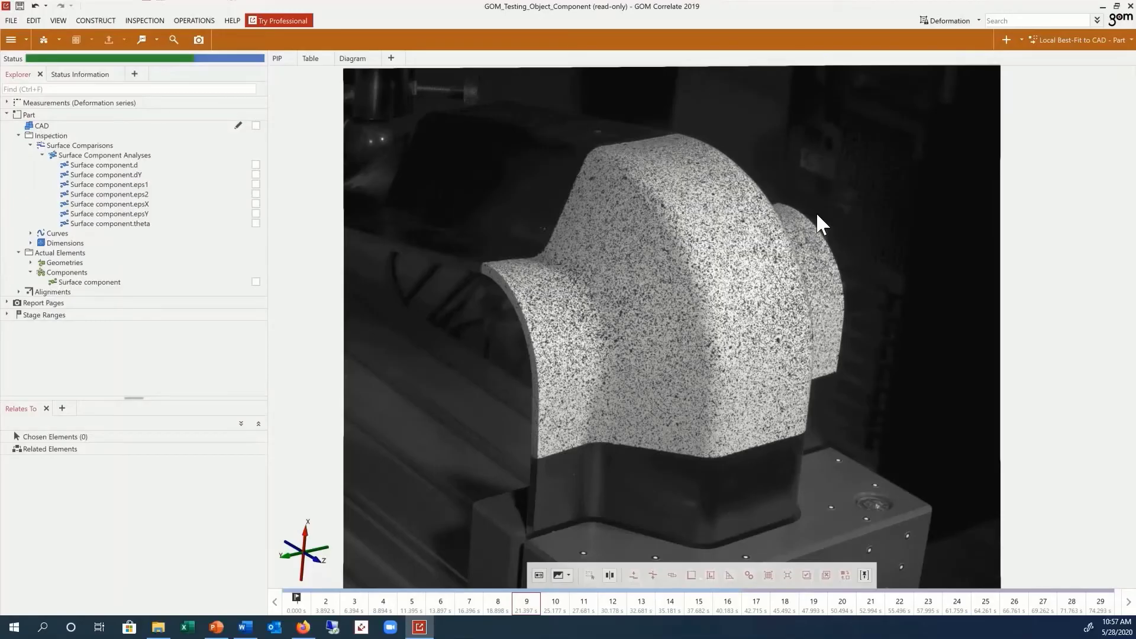
Search the commands for 'create surface compon' to list matching suggestions
{"action": "left_click", "coordinate": [1039, 22]}
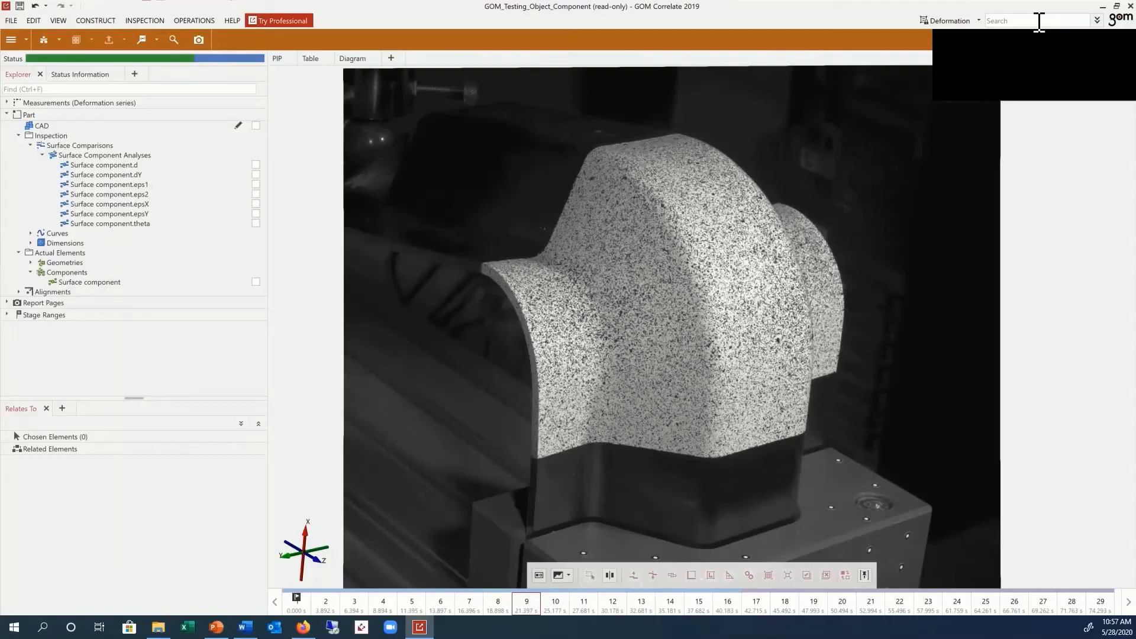
{"action": "type", "text": "create surface comp"}
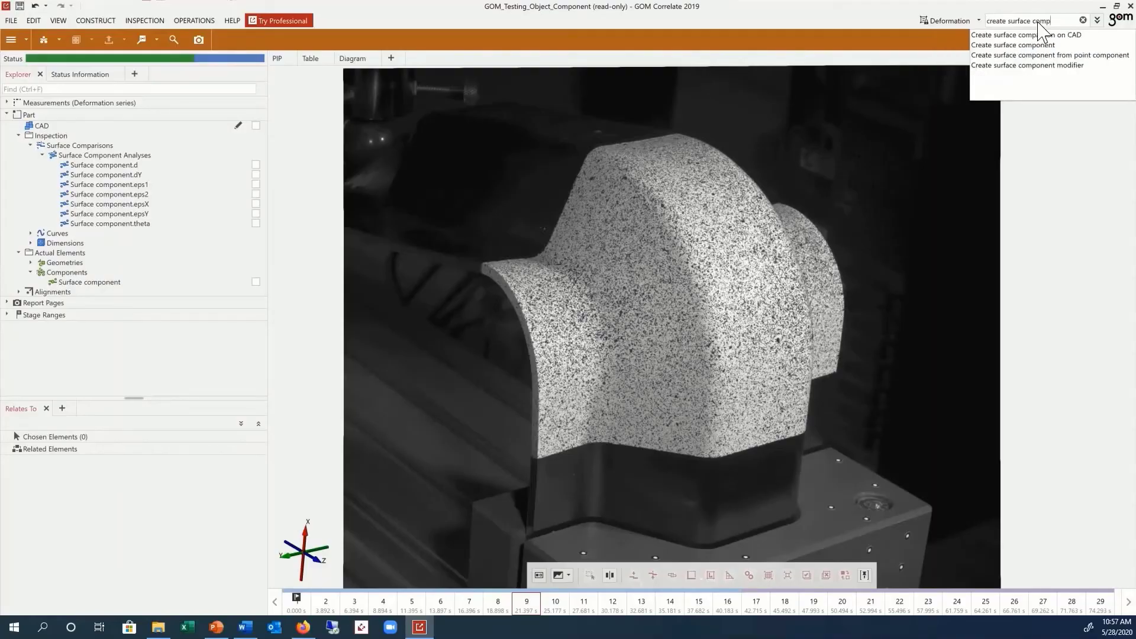
{"action": "type", "text": "onent"}
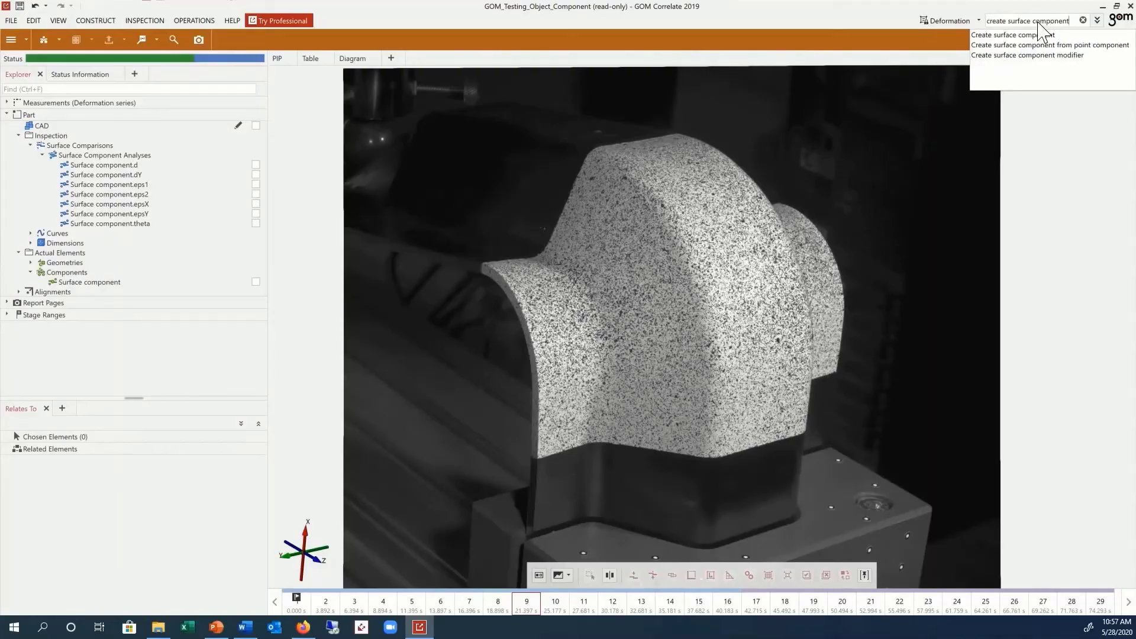
Read the 'Create Surface Component' Direct Help page from the search suggestions, then close it
{"action": "left_click", "coordinate": [1038, 35]}
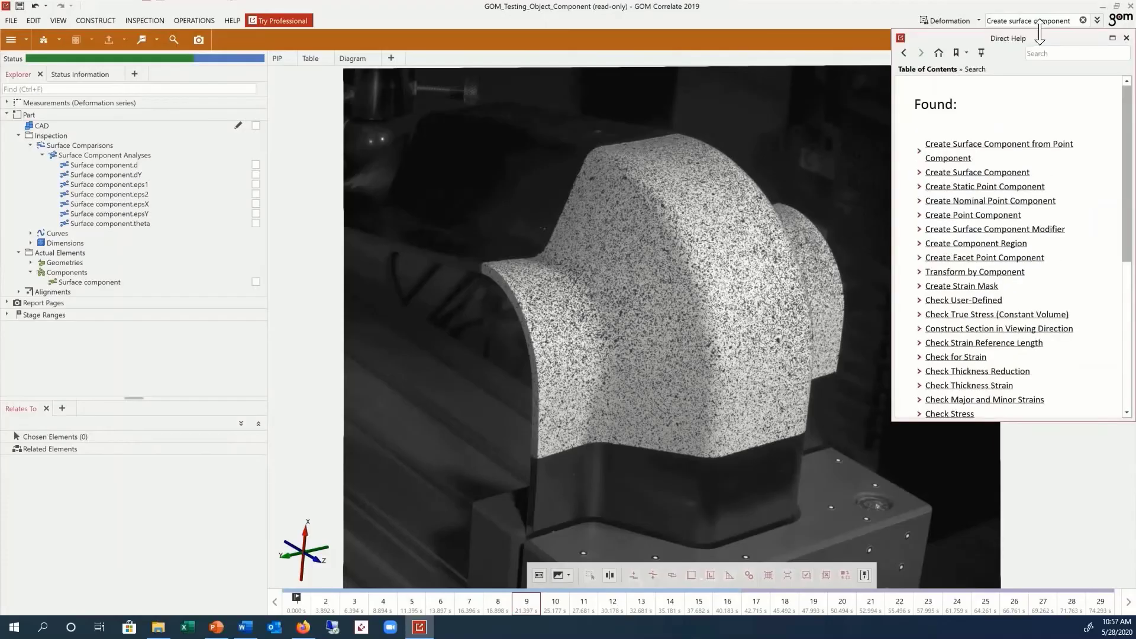
{"action": "scroll", "coordinate": [1087, 197], "scroll_direction": "down", "scroll_amount": 3}
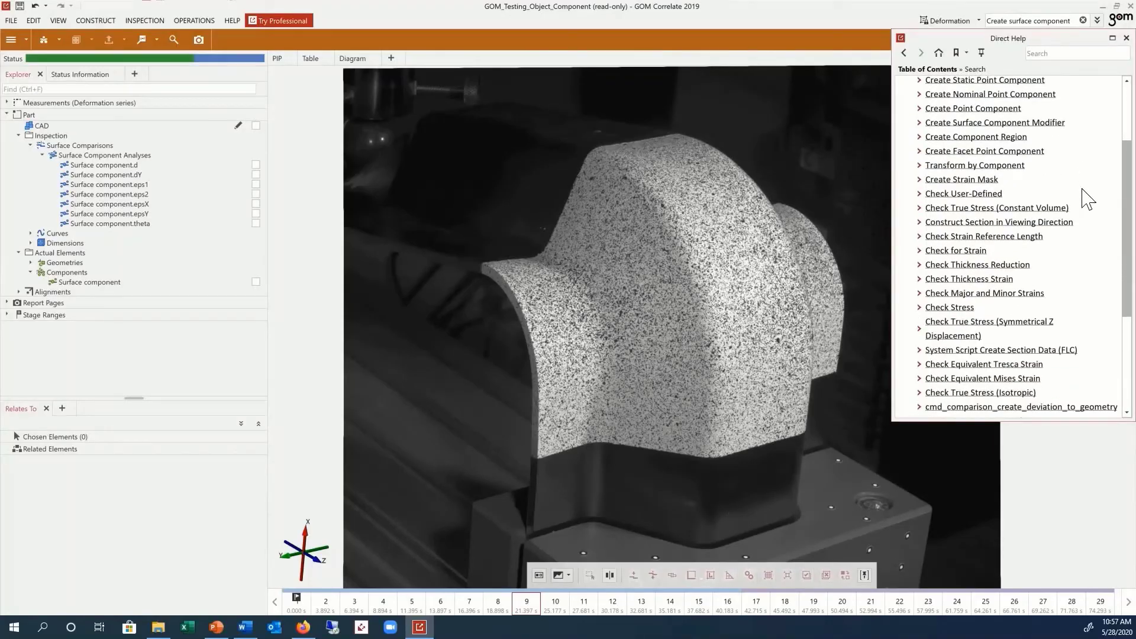
{"action": "scroll", "coordinate": [1087, 196], "scroll_direction": "up", "scroll_amount": 3}
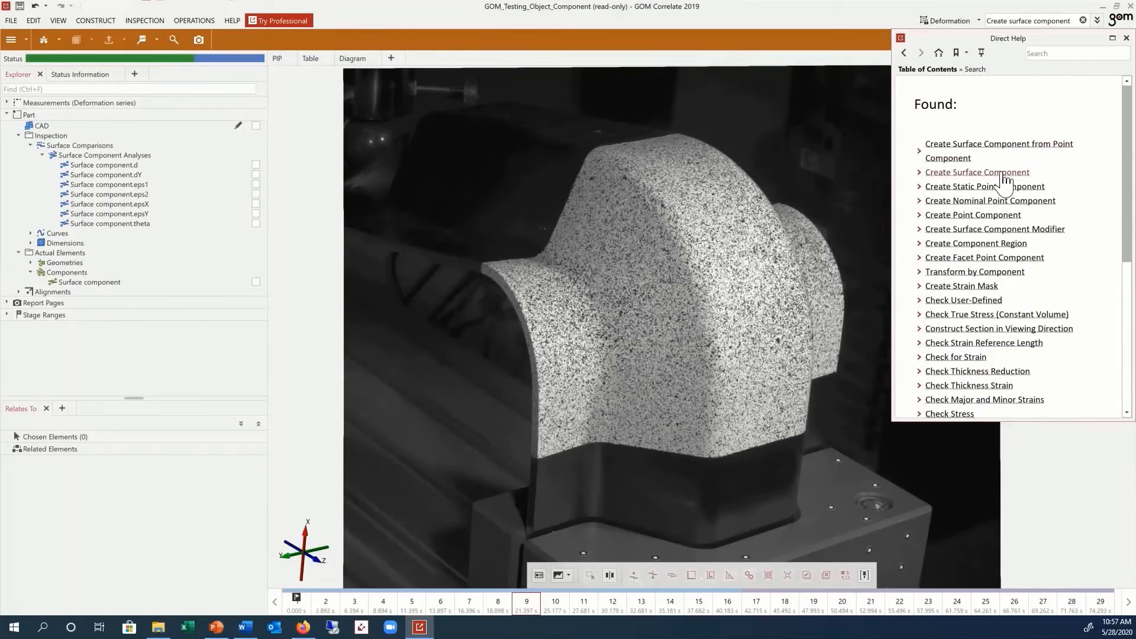
{"action": "left_click", "coordinate": [1004, 174]}
{"action": "scroll", "coordinate": [1004, 175], "scroll_direction": "down", "scroll_amount": 3}
{"action": "scroll", "coordinate": [1002, 179], "scroll_direction": "up", "scroll_amount": 3}
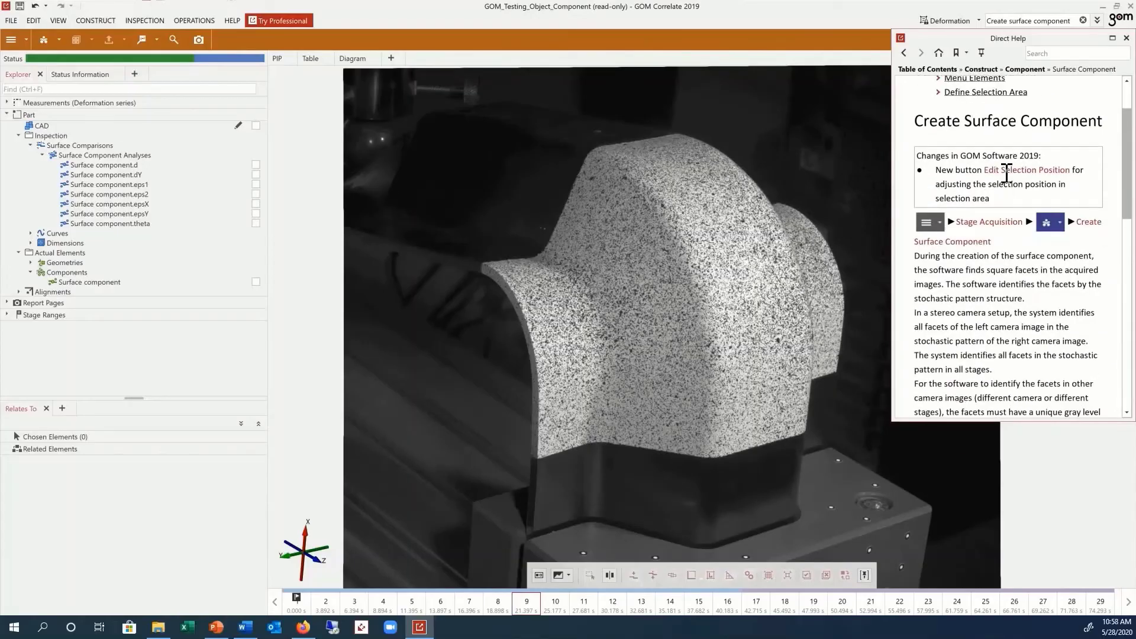
{"action": "left_click", "coordinate": [1126, 38]}
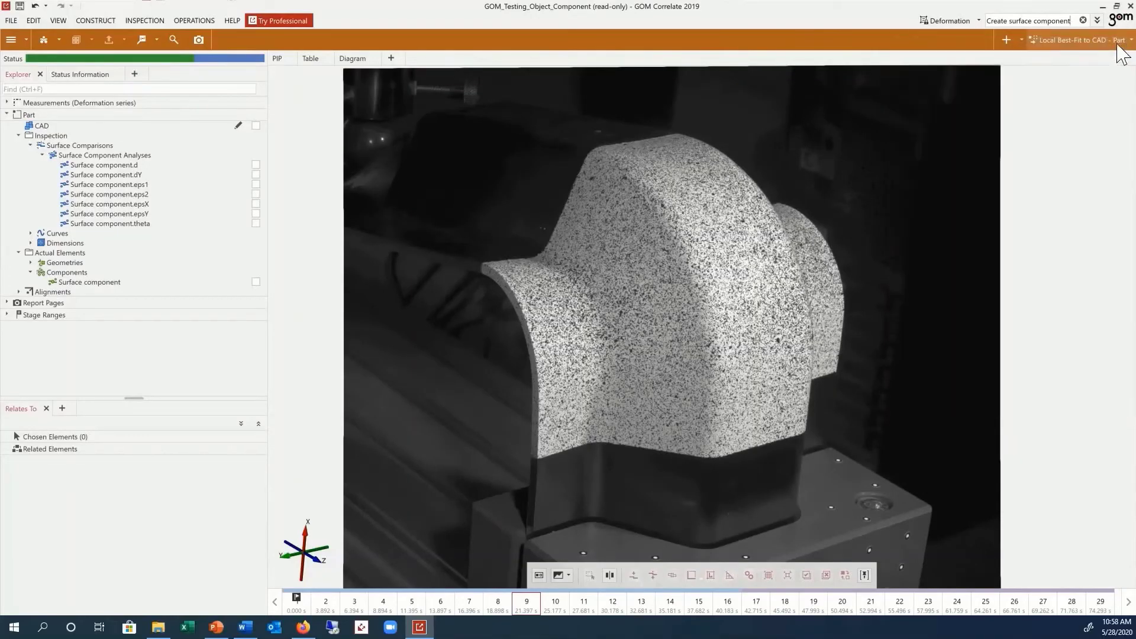
Start Define Component > Create Surface Component and call up Direct Help for its dialog
{"action": "left_click", "coordinate": [44, 39]}
{"action": "left_click", "coordinate": [53, 56]}
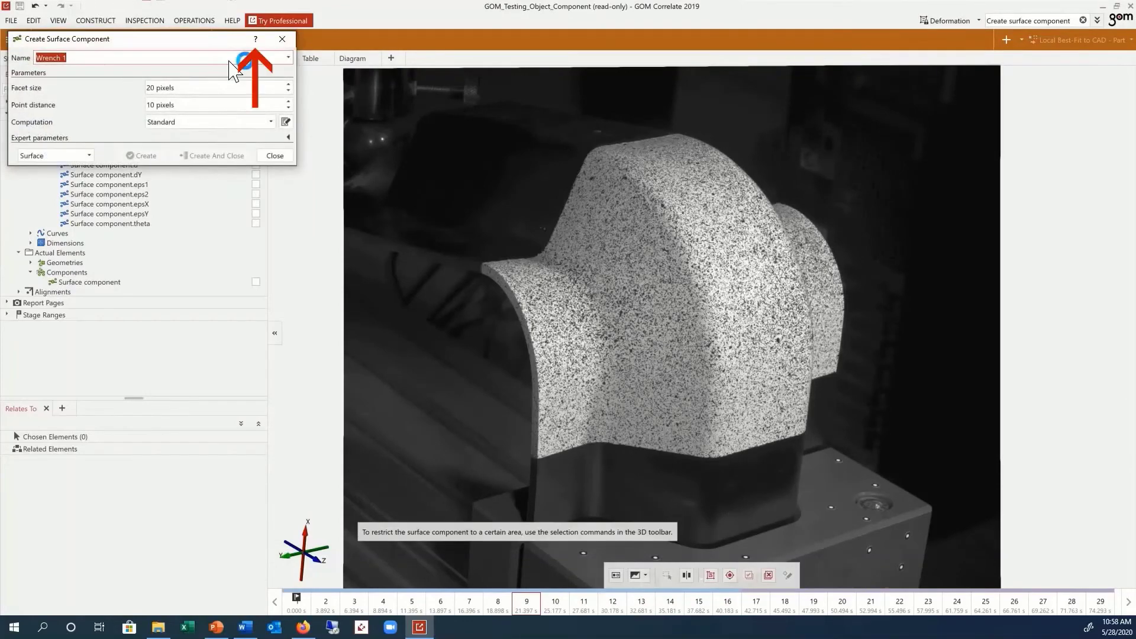
{"action": "left_click", "coordinate": [256, 40]}
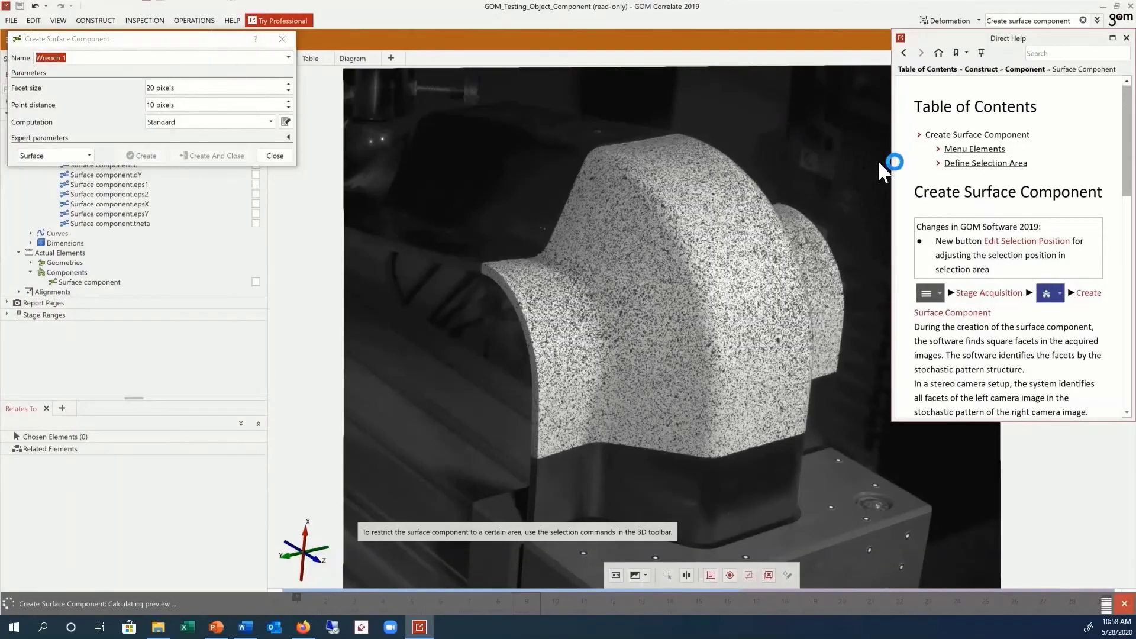
Read through the surface component help, moving the help window to the centre and back right
{"action": "scroll", "coordinate": [1012, 242], "scroll_direction": "down", "scroll_amount": 4}
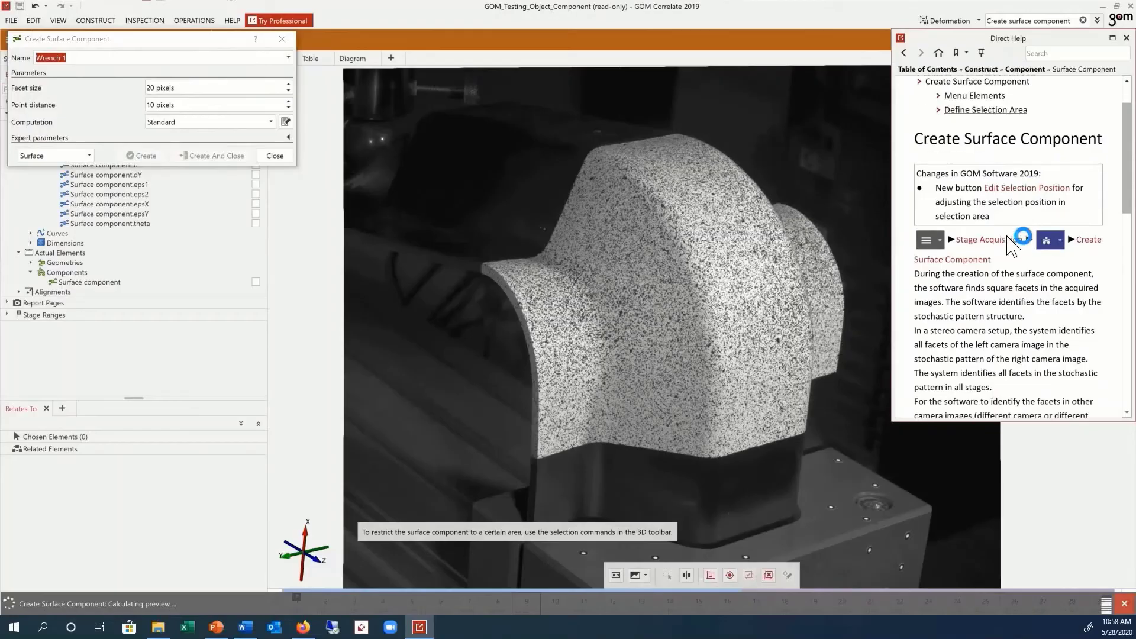
{"action": "scroll", "coordinate": [1013, 243], "scroll_direction": "down", "scroll_amount": 3}
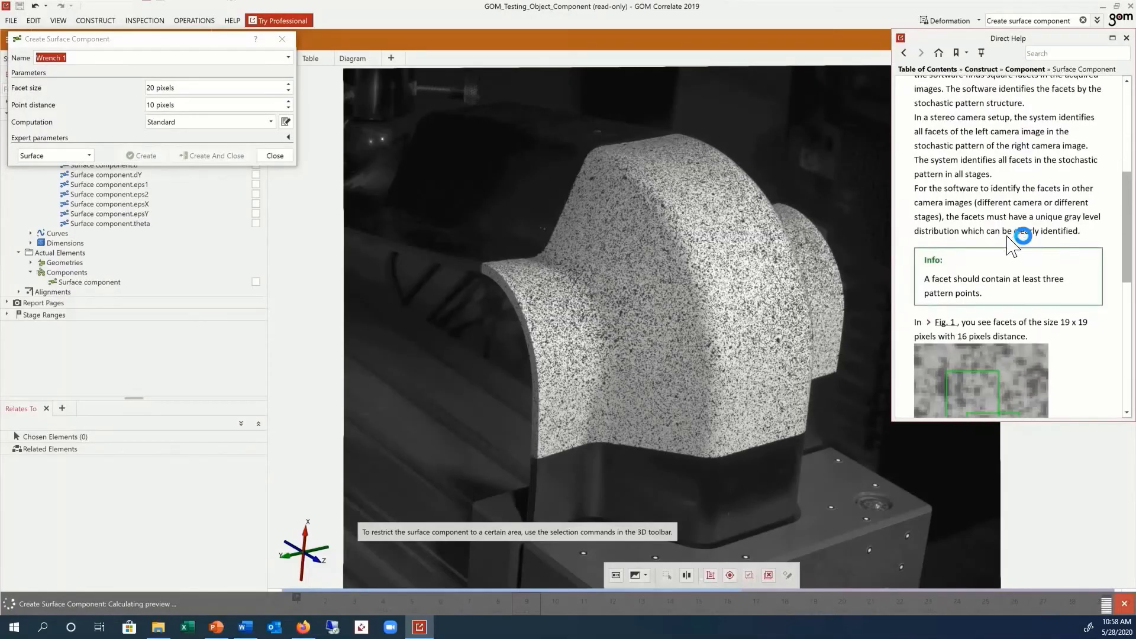
{"action": "scroll", "coordinate": [1012, 243], "scroll_direction": "up", "scroll_amount": 4}
{"action": "scroll", "coordinate": [1013, 240], "scroll_direction": "up", "scroll_amount": 1}
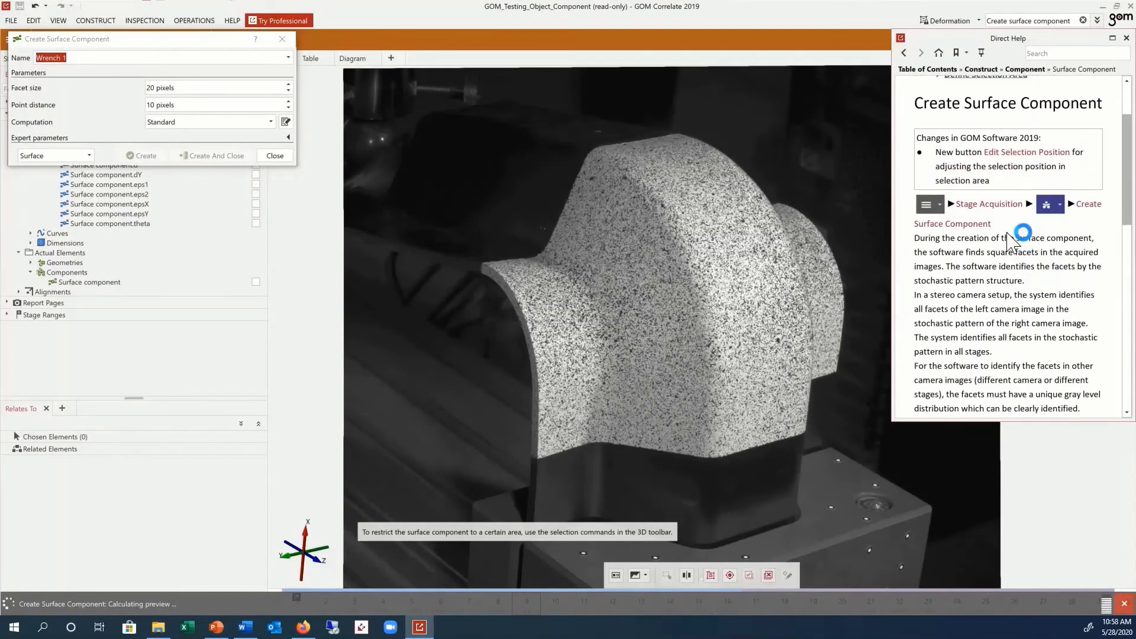
{"action": "scroll", "coordinate": [1012, 240], "scroll_direction": "up", "scroll_amount": 1}
{"action": "scroll", "coordinate": [1013, 240], "scroll_direction": "up", "scroll_amount": 1}
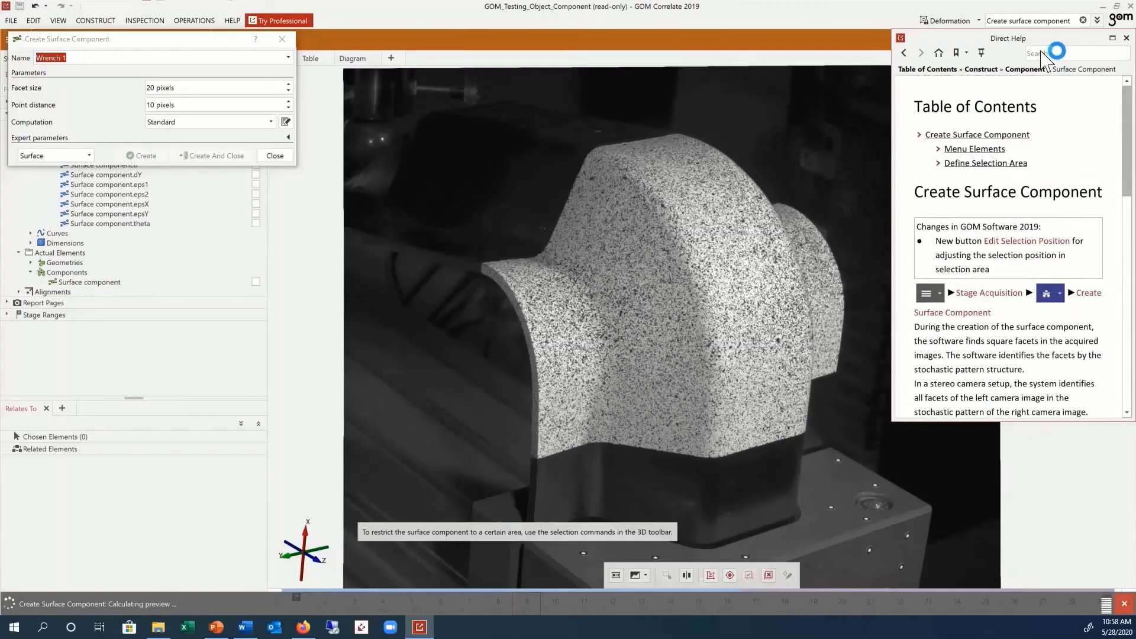
{"action": "left_click_drag", "start_coordinate": [1053, 47], "coordinate": [624, 145]}
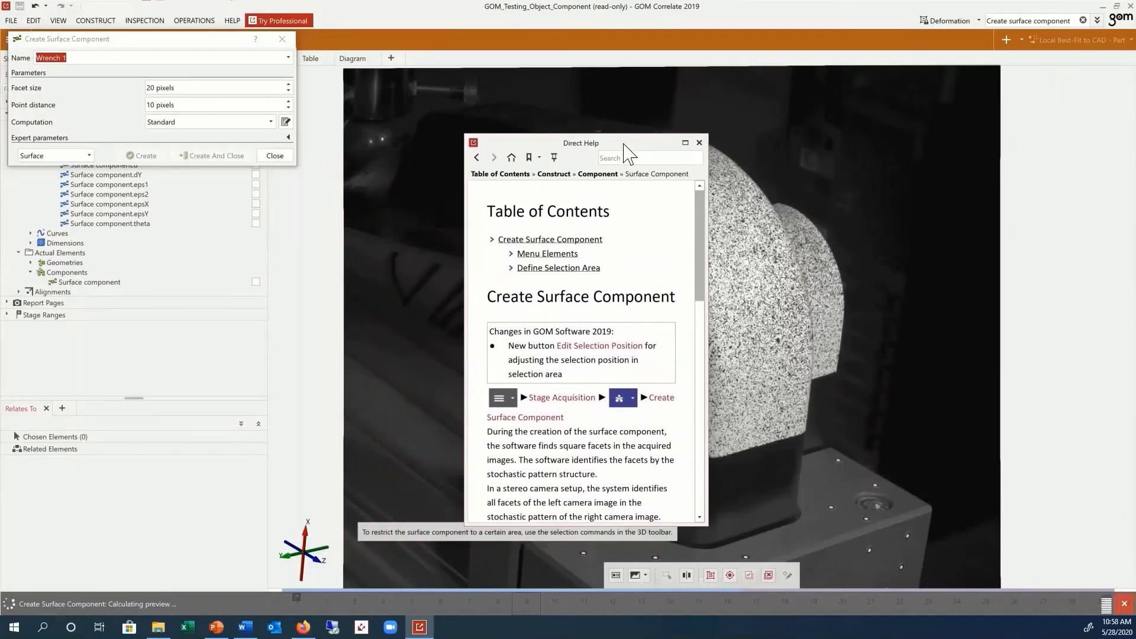
{"action": "mouse_move", "coordinate": [624, 144]}
{"action": "left_mouse_down"}
{"action": "mouse_move", "coordinate": [662, 121]}
{"action": "mouse_move", "coordinate": [910, 94]}
{"action": "mouse_move", "coordinate": [1003, 21]}
{"action": "mouse_move", "coordinate": [1057, 43]}
{"action": "left_mouse_up"}
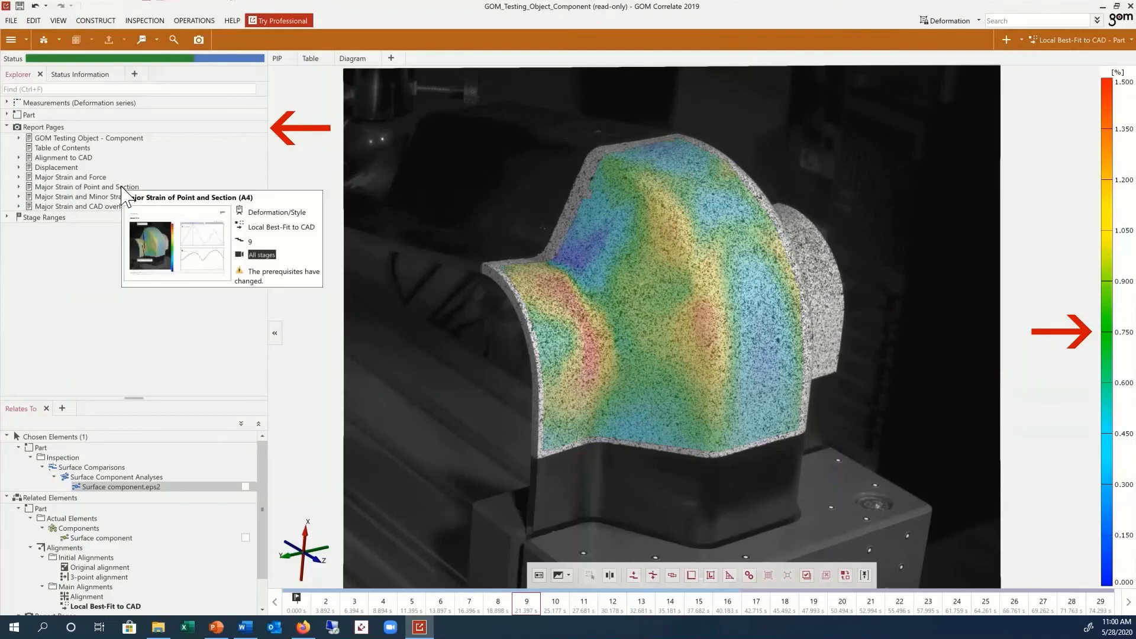
Show the skin dropdown listing Deformation and Inspection, then dismiss it
{"action": "mouse_move", "coordinate": [1122, 180]}
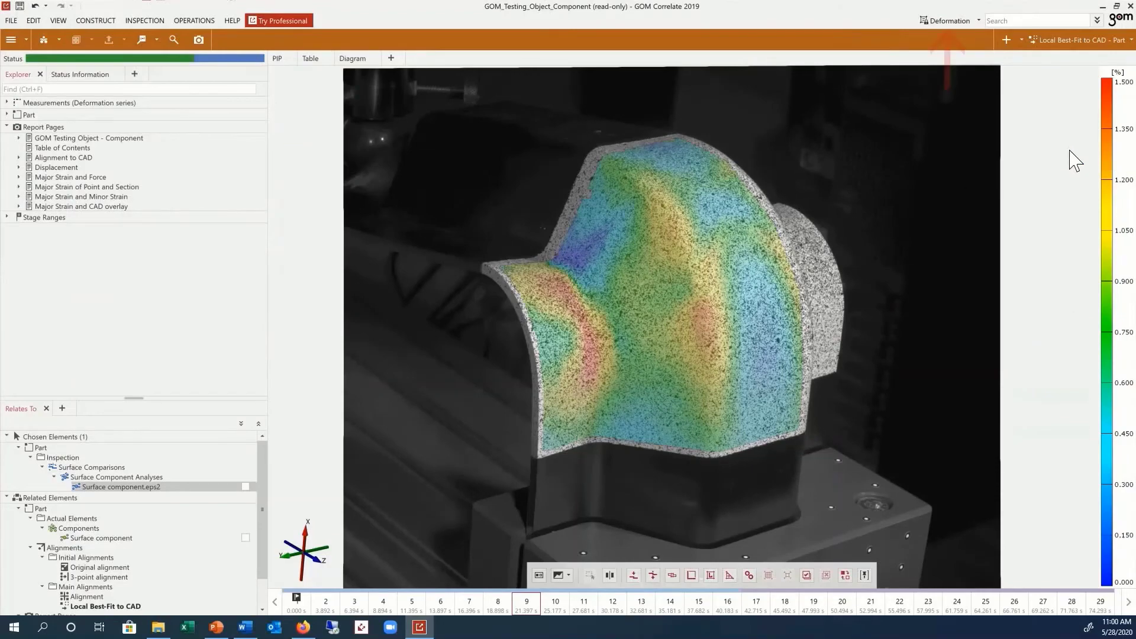
{"action": "left_click", "coordinate": [971, 27]}
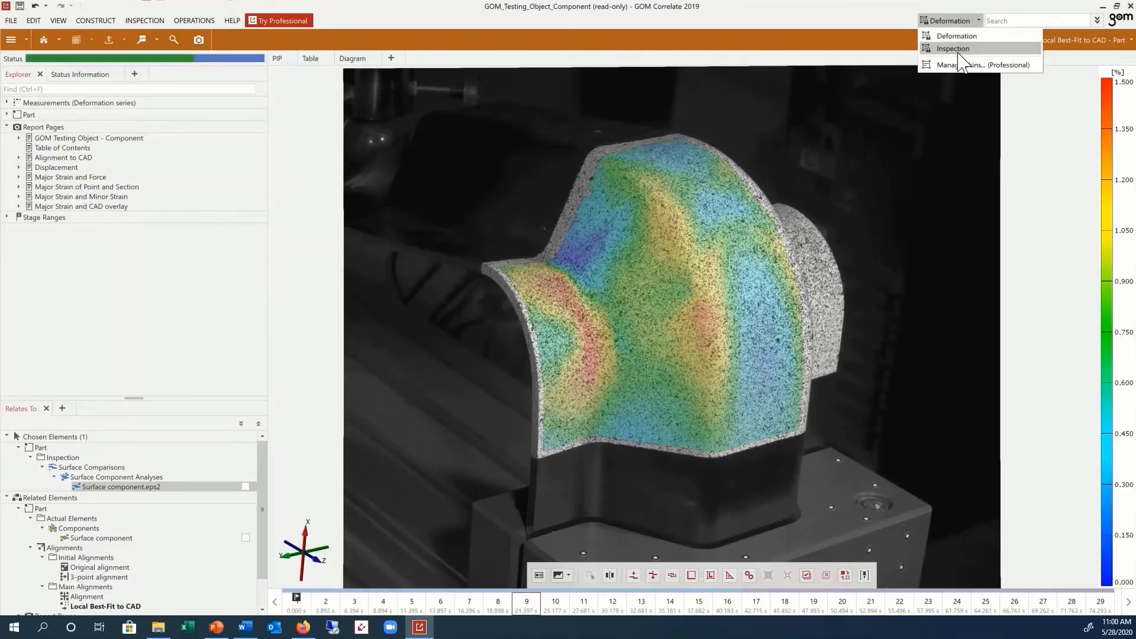
{"action": "left_click", "coordinate": [827, 27]}
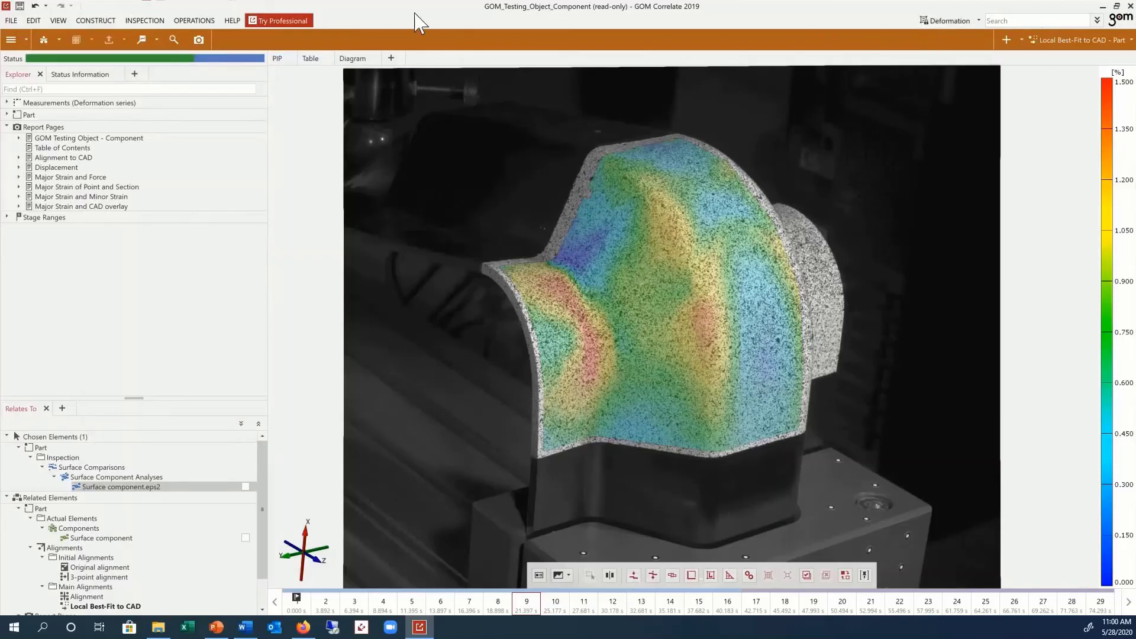
Check the skins under EDIT > Skins without changing, then reopen the skin dropdown
{"action": "left_click", "coordinate": [33, 20]}
{"action": "mouse_move", "coordinate": [134, 244]}
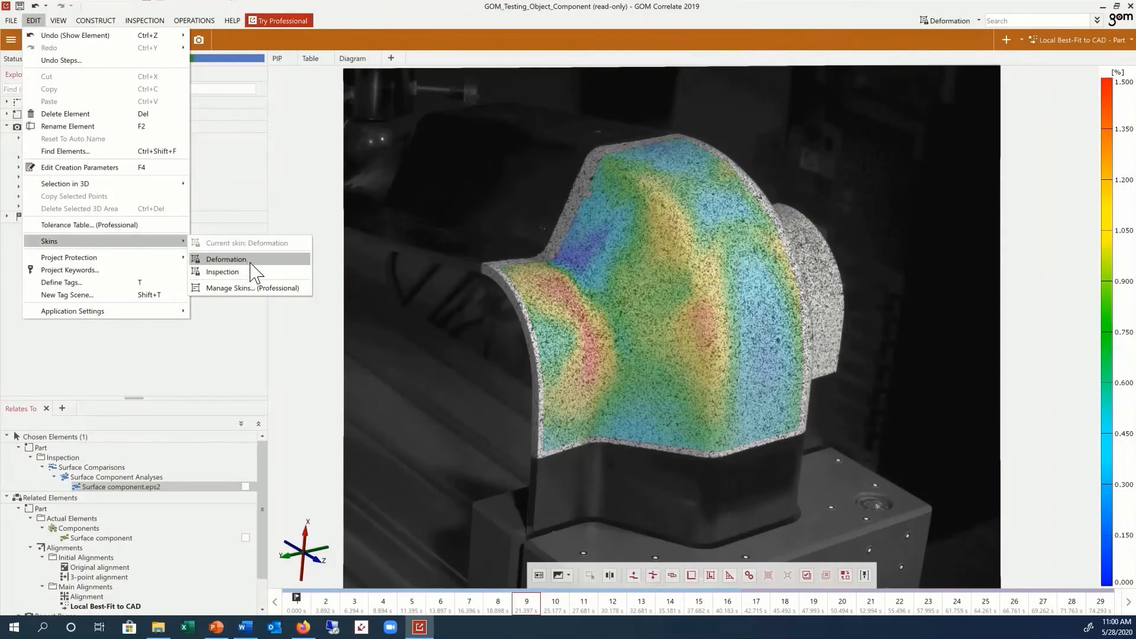
{"action": "left_click", "coordinate": [350, 177]}
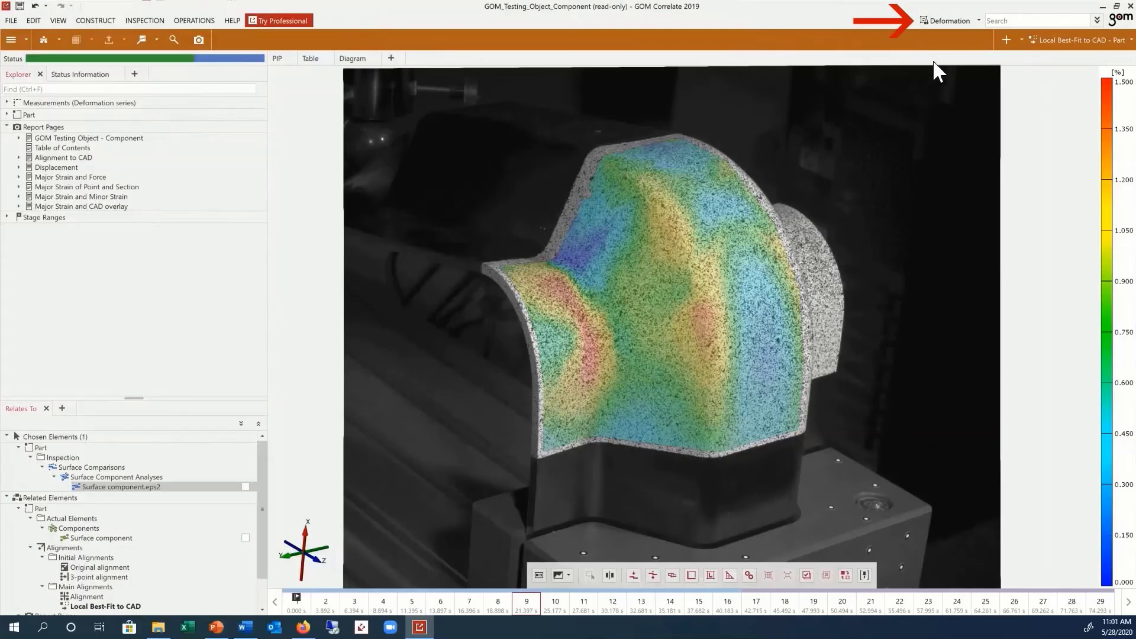
{"action": "left_click", "coordinate": [943, 20]}
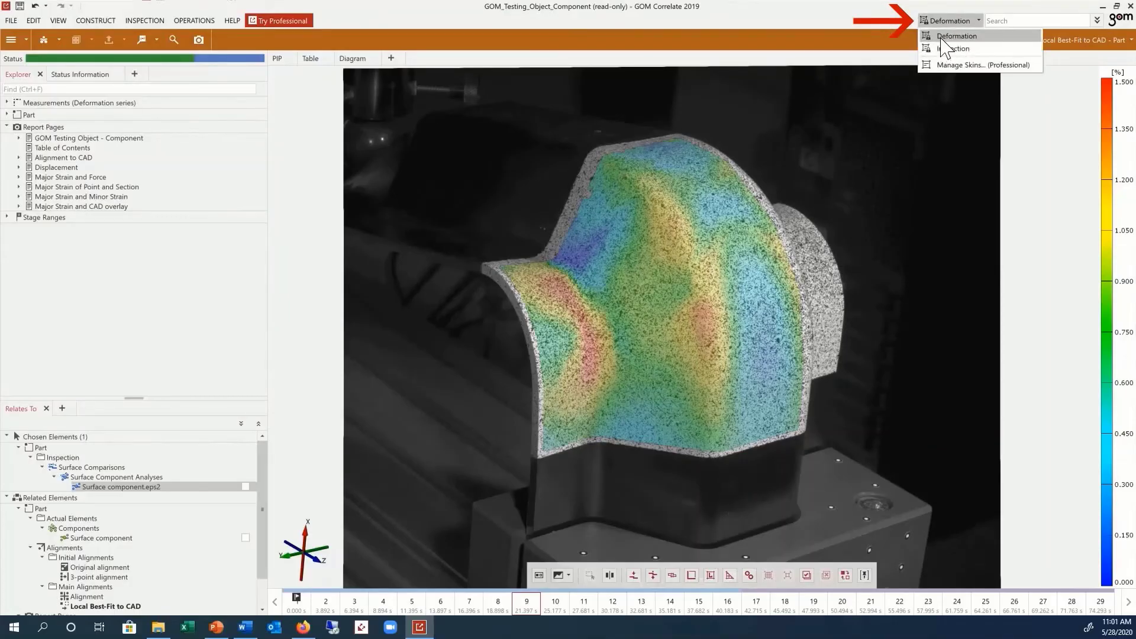